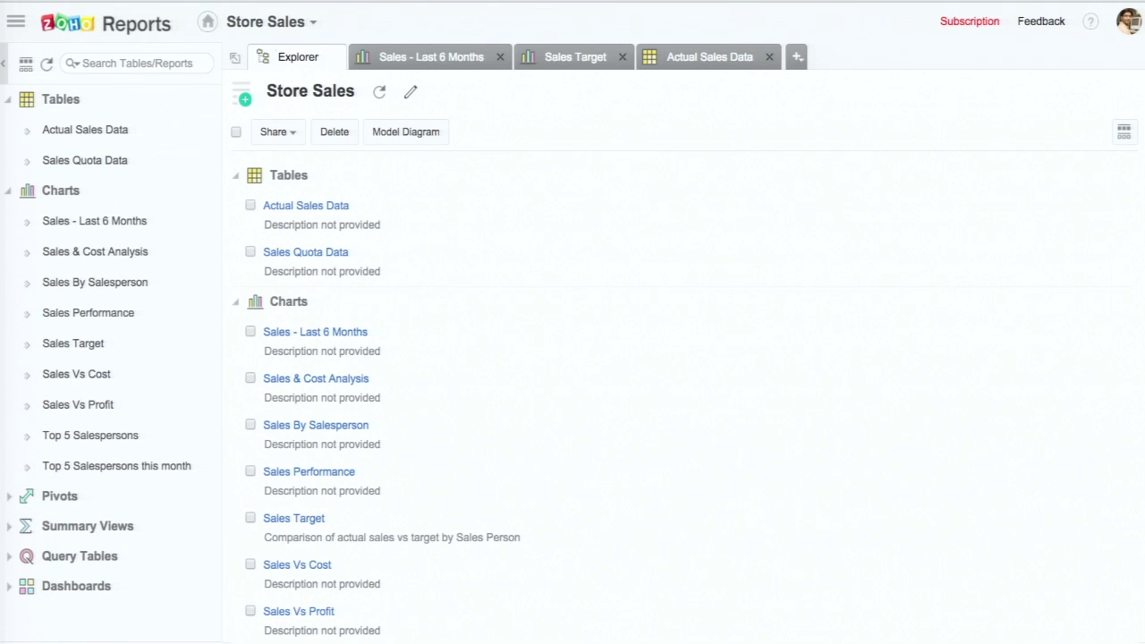
Step: View the Sales - Last 6 Months chart and return to the Store Sales explorer
click(383, 58)
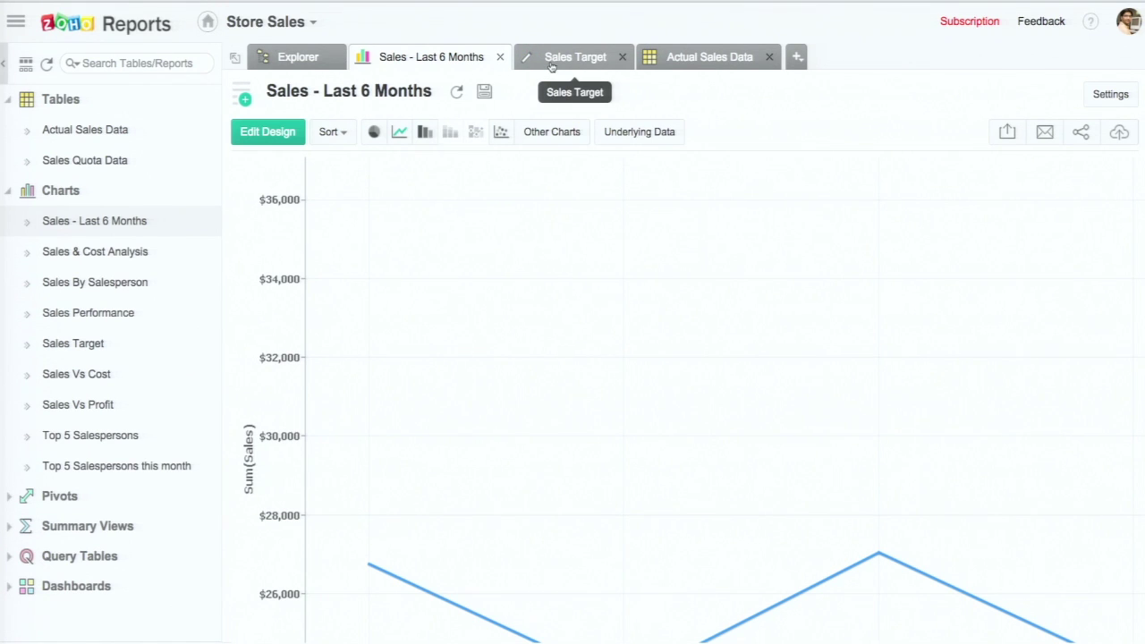
click(316, 57)
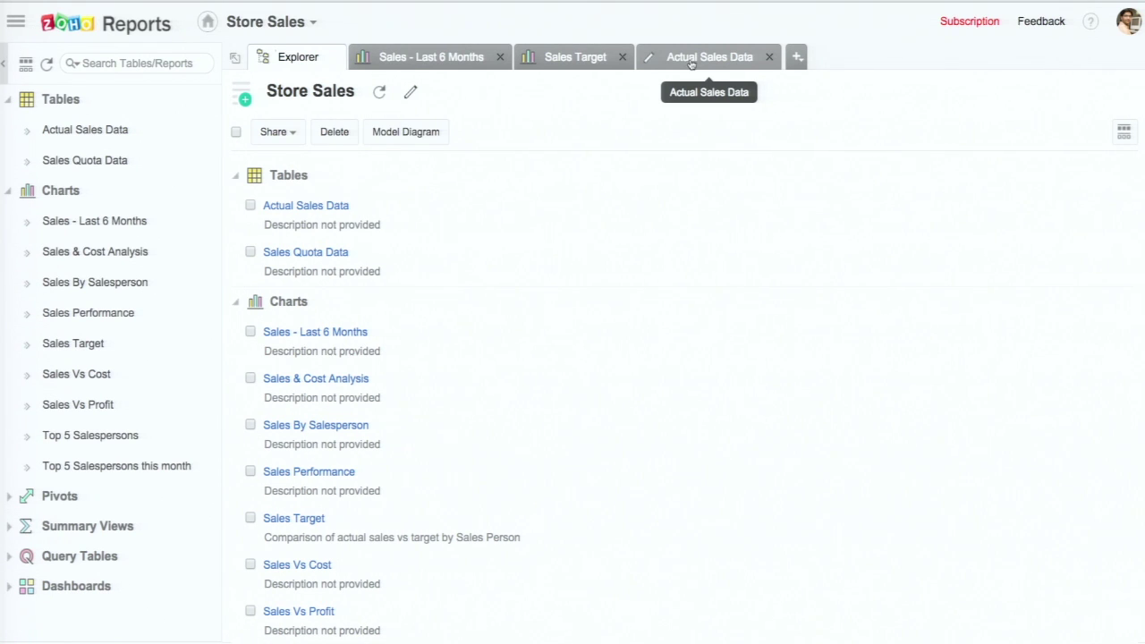
Step: Open the Custom SQL Query table and examine its rows and the SQL statement behind it
click(78, 557)
click(85, 587)
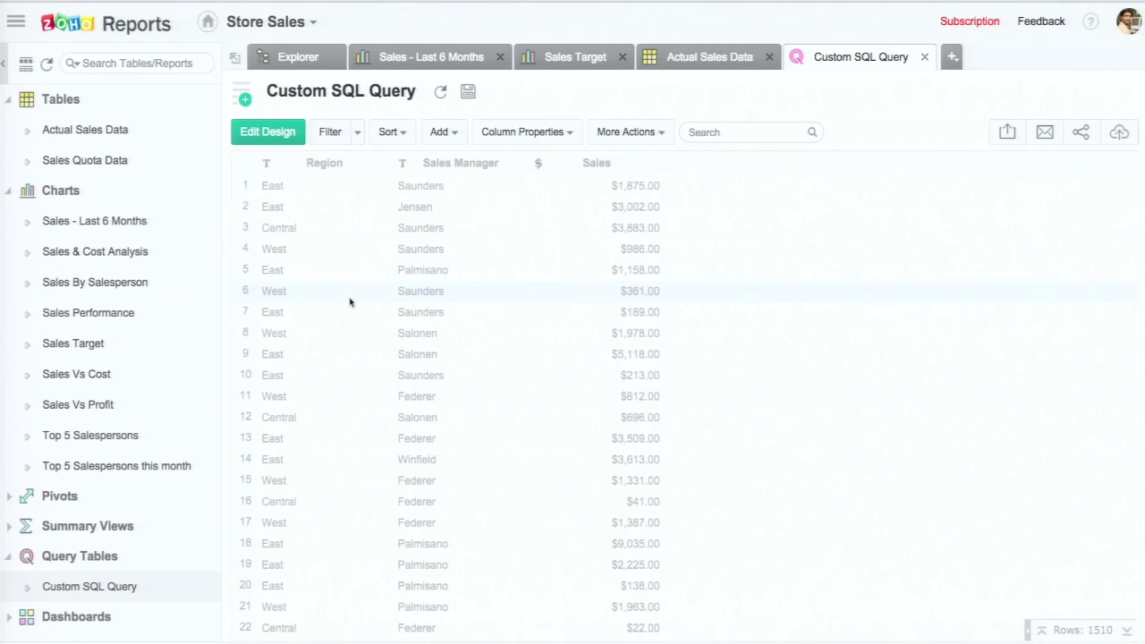
scroll(350, 301, down, 1)
scroll(432, 311, up, 1)
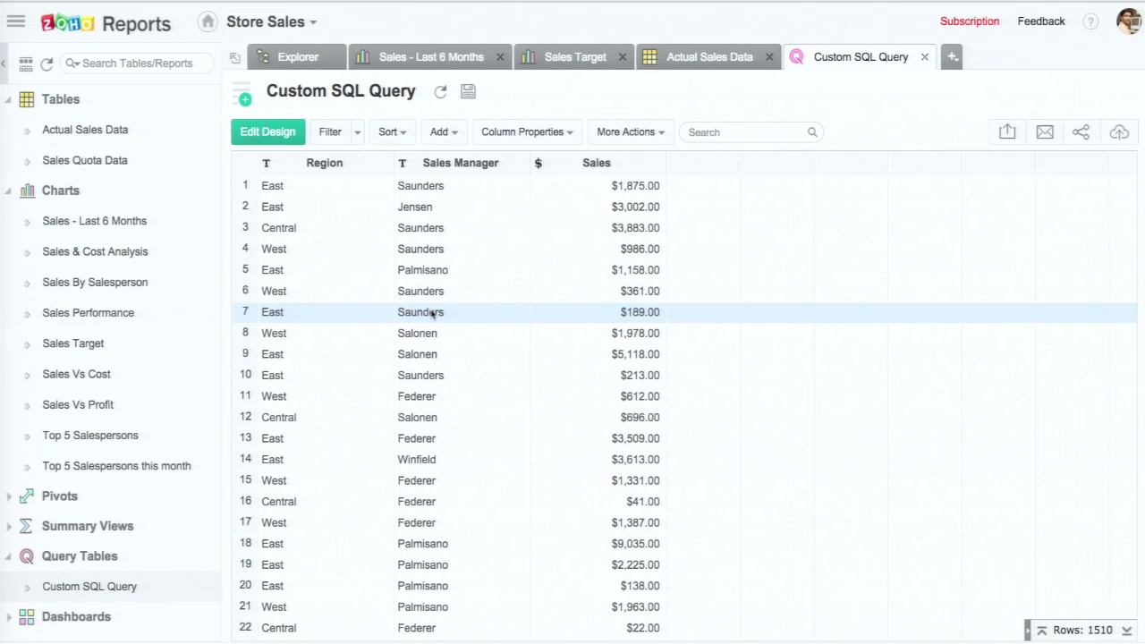
click(268, 132)
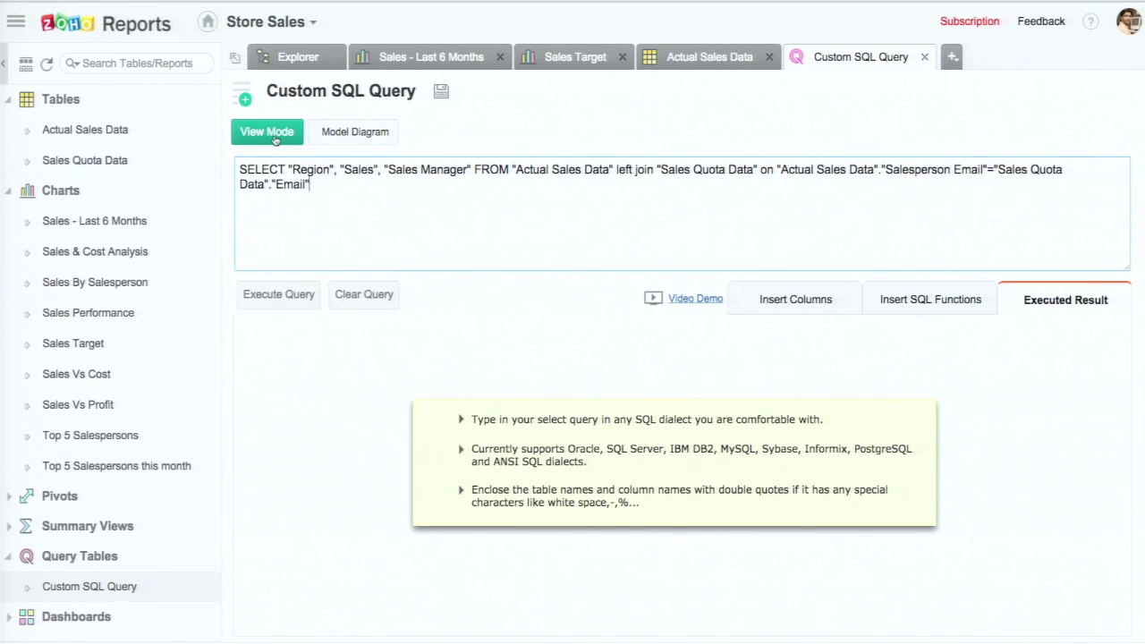
click(275, 139)
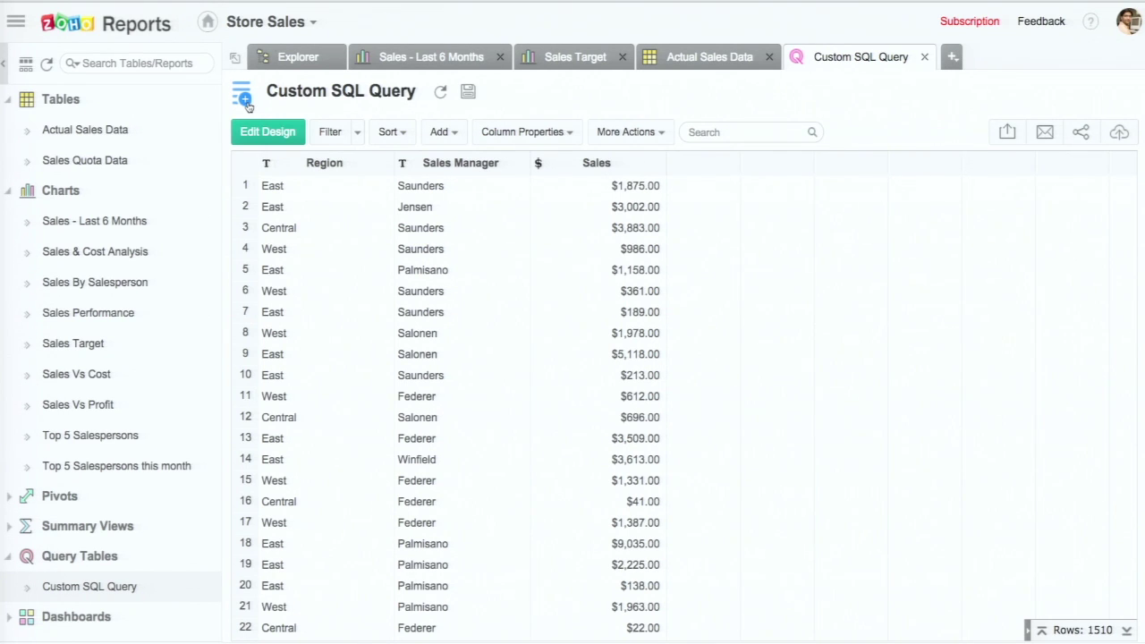
Step: Create a new chart view from Custom SQL Query with Region on the X-axis and summed Sales on the Y-axis
click(247, 103)
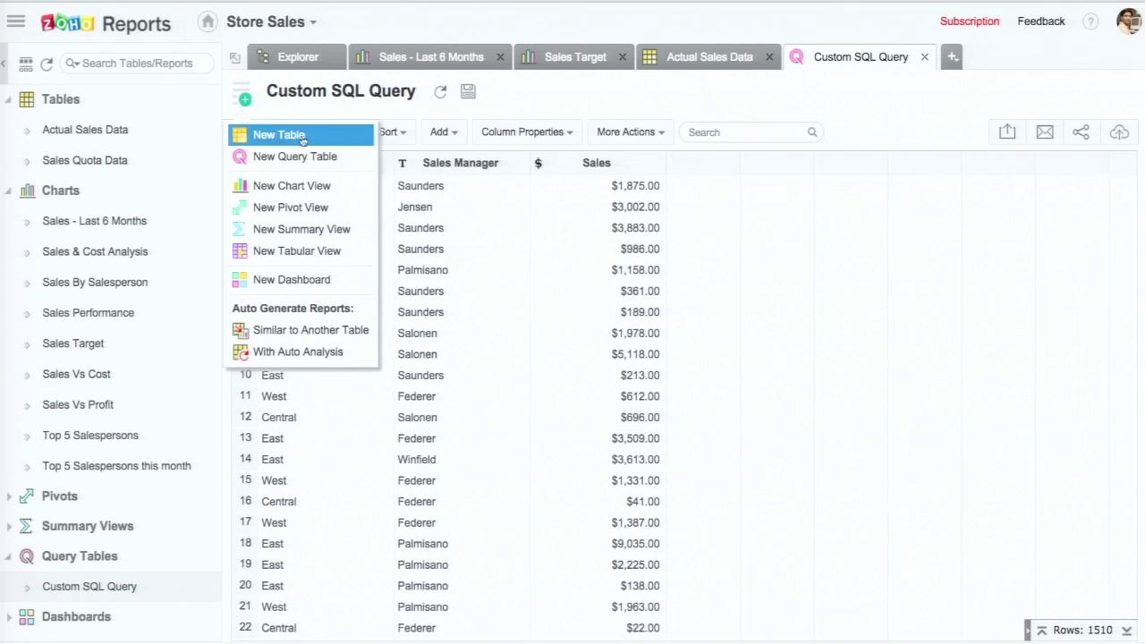
click(293, 183)
drag(143, 142, 429, 203)
drag(56, 199, 405, 251)
click(536, 327)
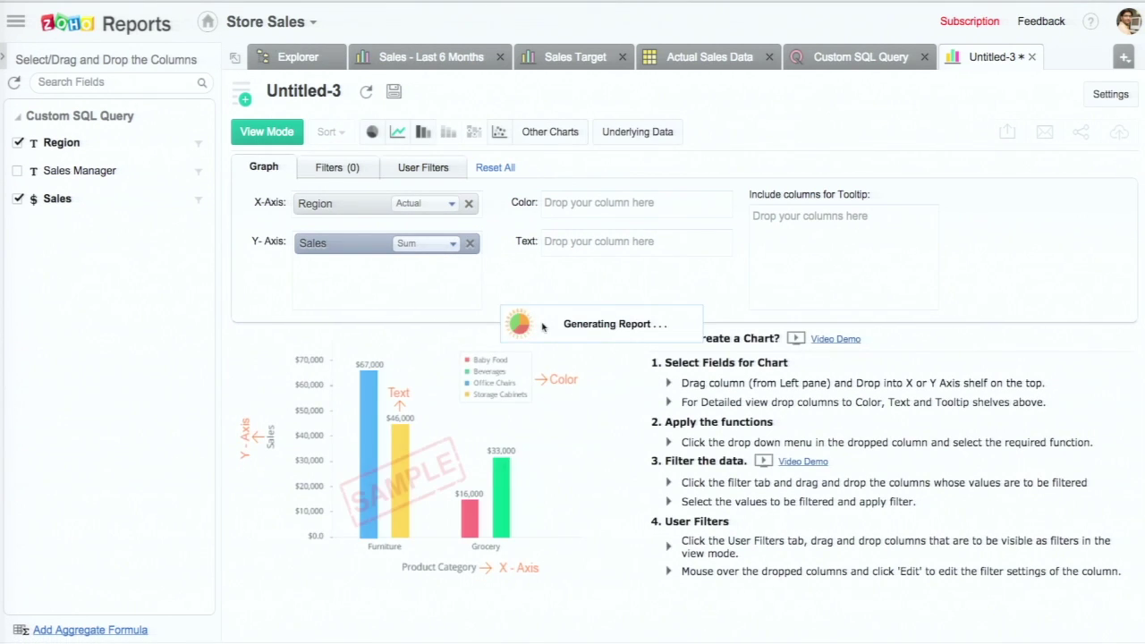
Step: Display the region sales chart in view mode as a pie chart and return it to a bar chart
click(293, 133)
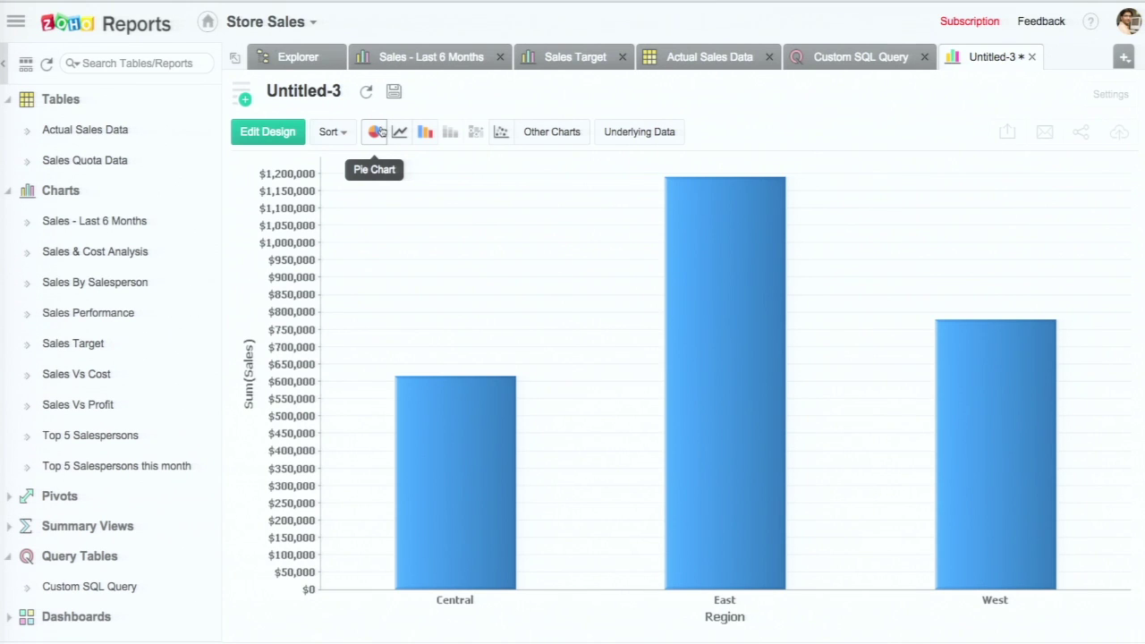
click(378, 131)
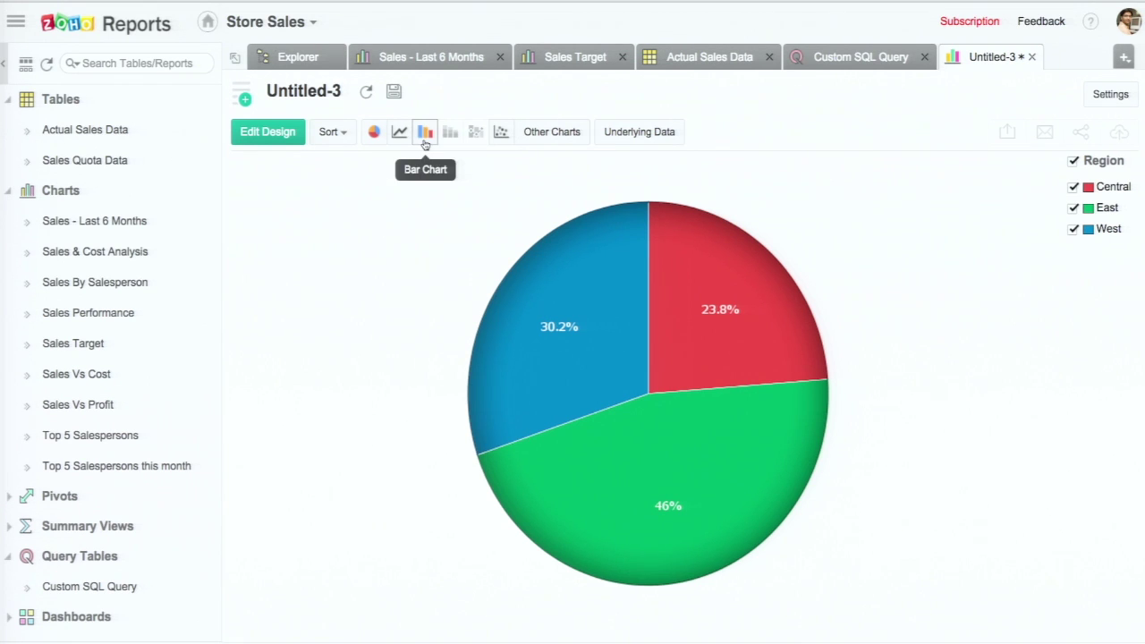
click(424, 143)
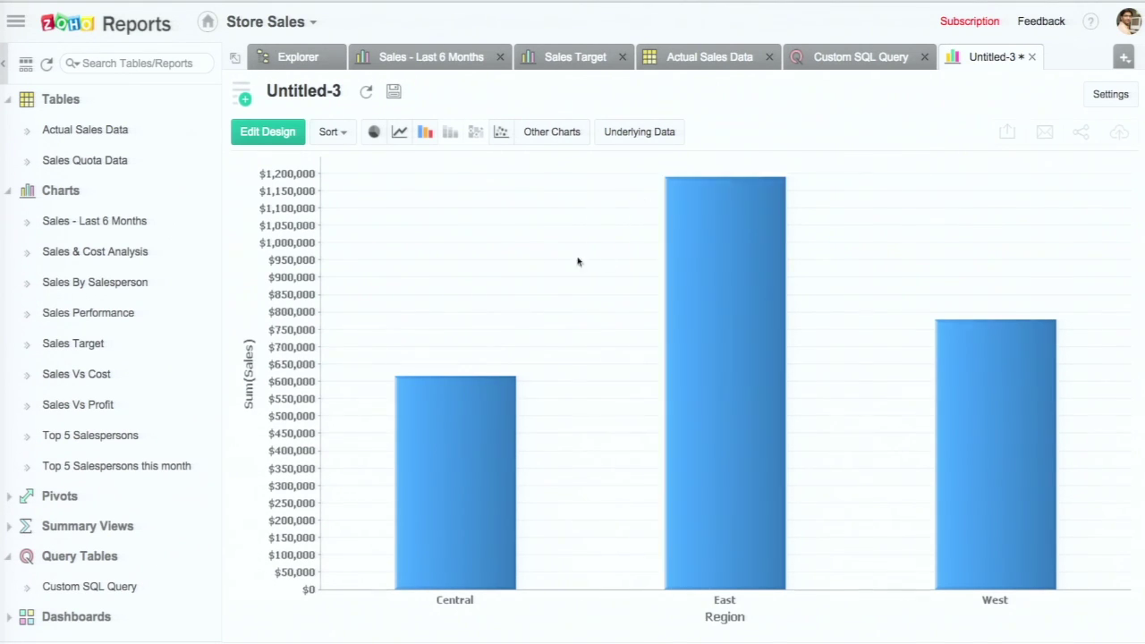
Step: Set the Y-axis label of the region chart to "Sales" in the axis settings
click(273, 134)
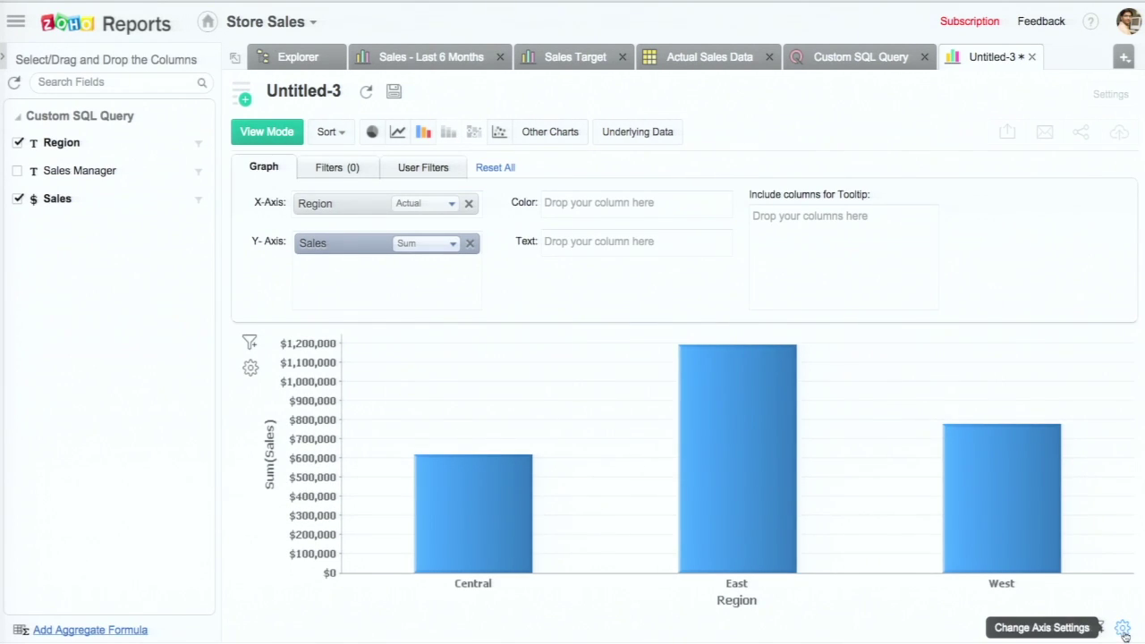
click(1122, 629)
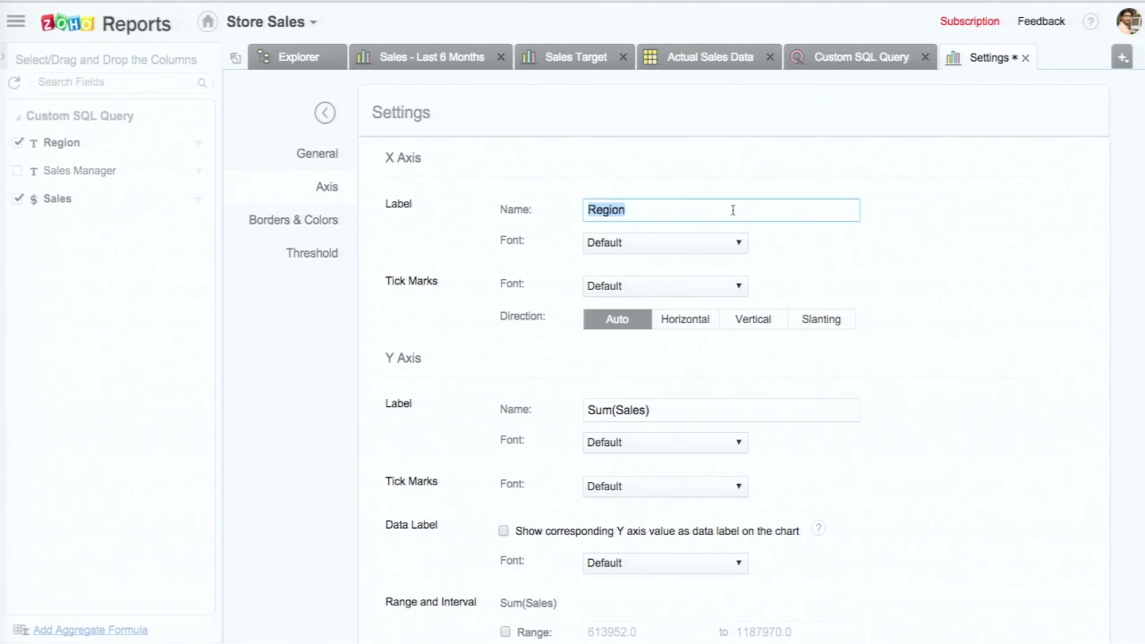
click(690, 405)
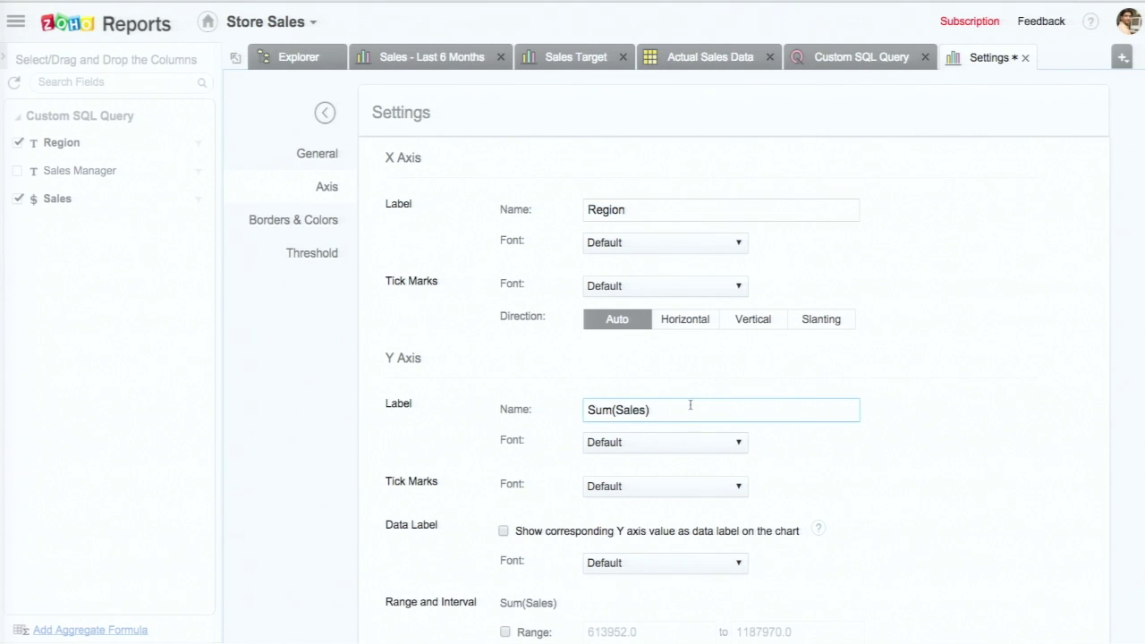
key(ctrl+a)
text(Sales)
scroll(963, 331, down, 3)
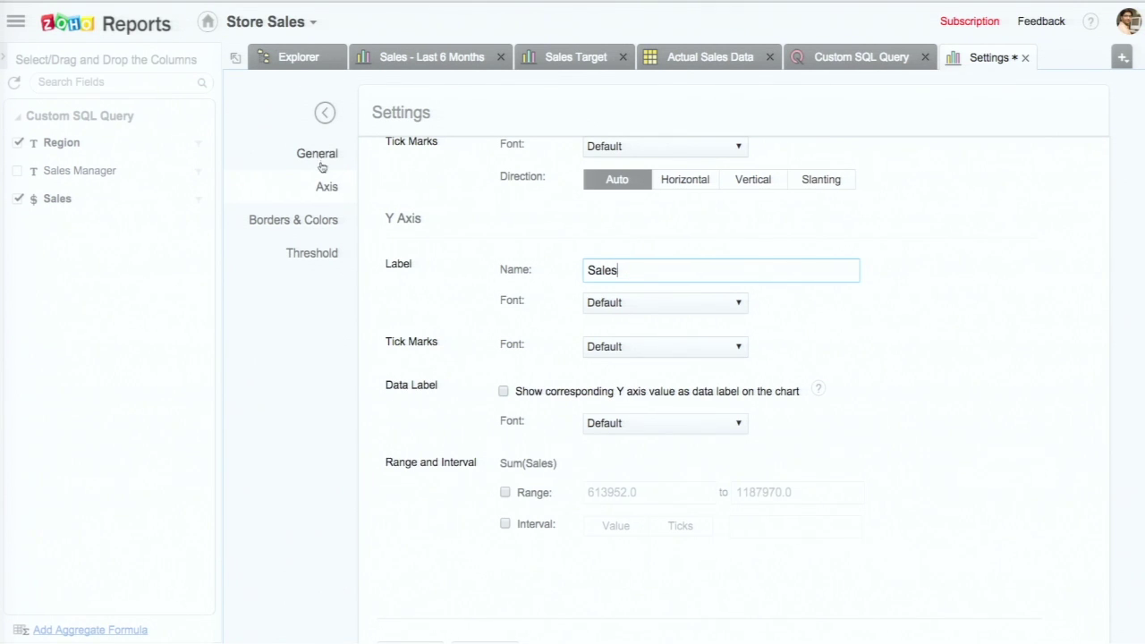
Step: Set the chart fill color to a dark muted red and preview the bars
click(313, 223)
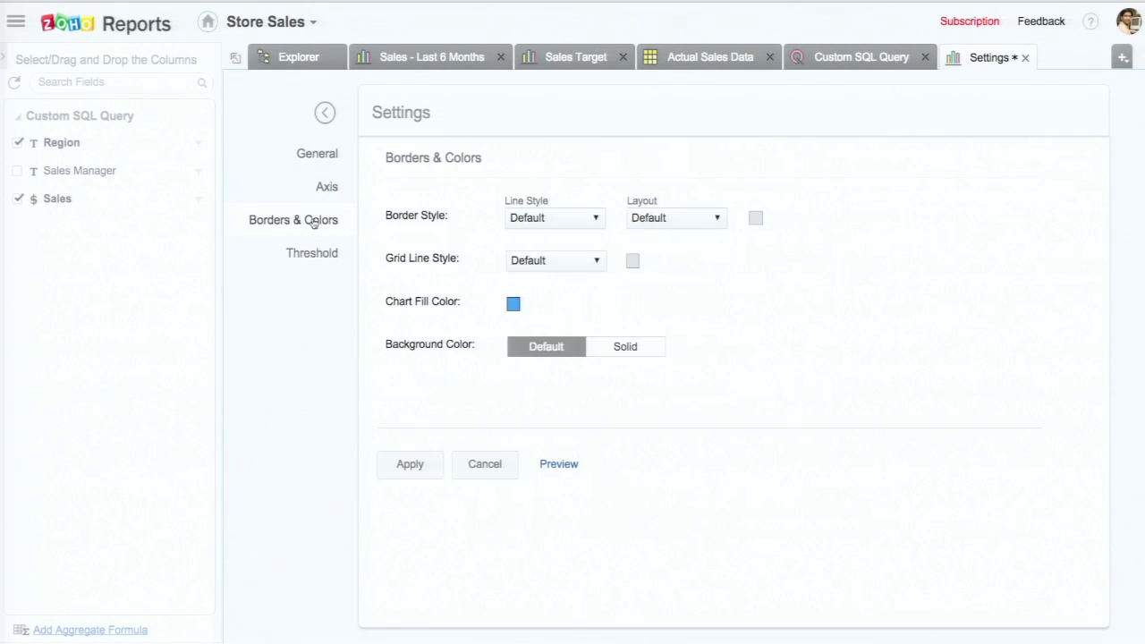
click(514, 306)
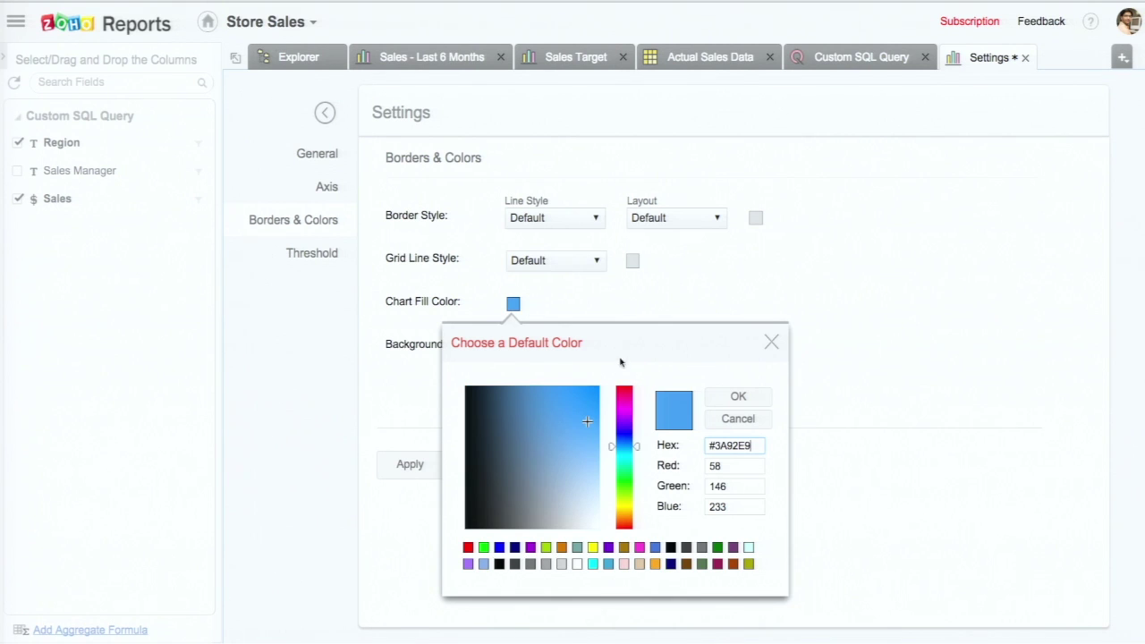
drag(628, 510, 624, 391)
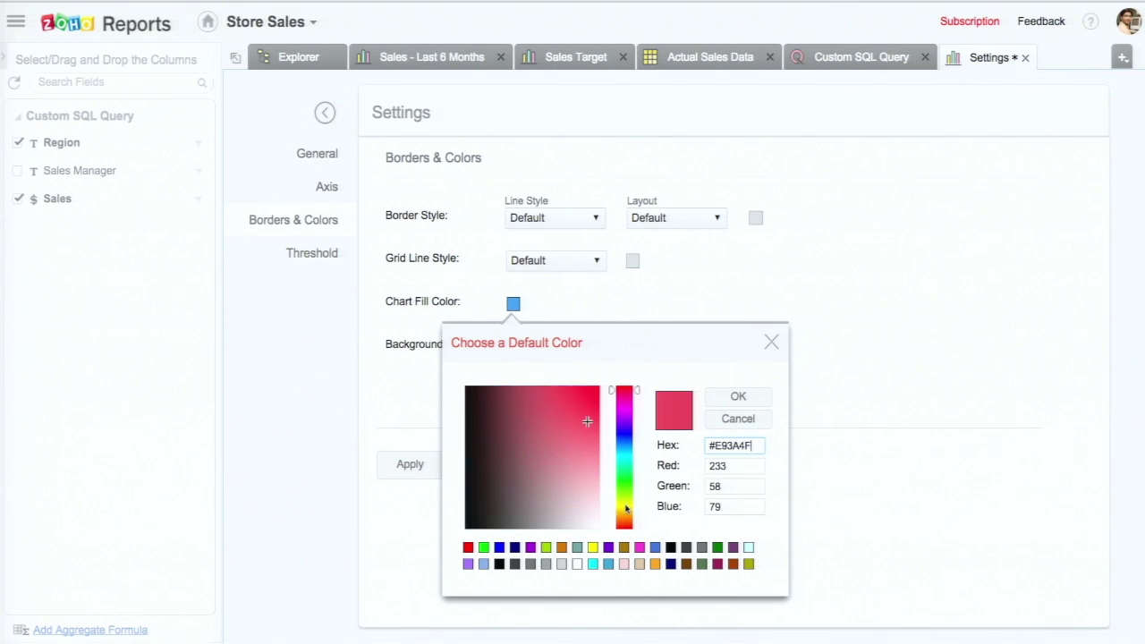
click(587, 420)
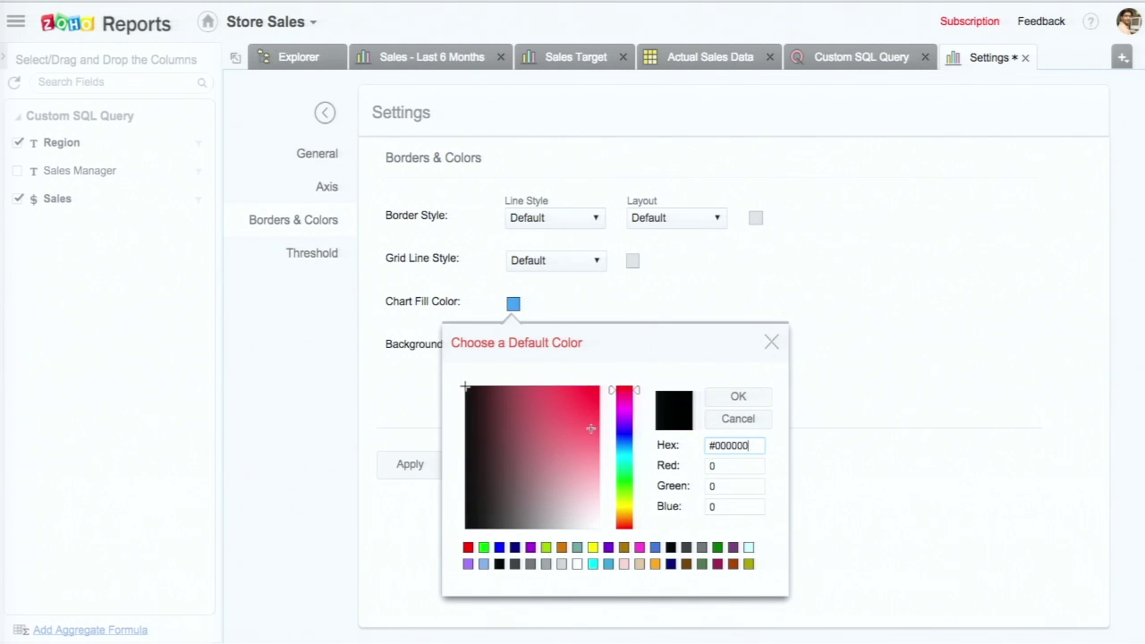
mouse_move(567, 439)
mouse_down()
mouse_move(504, 388)
mouse_move(527, 453)
mouse_up()
click(738, 397)
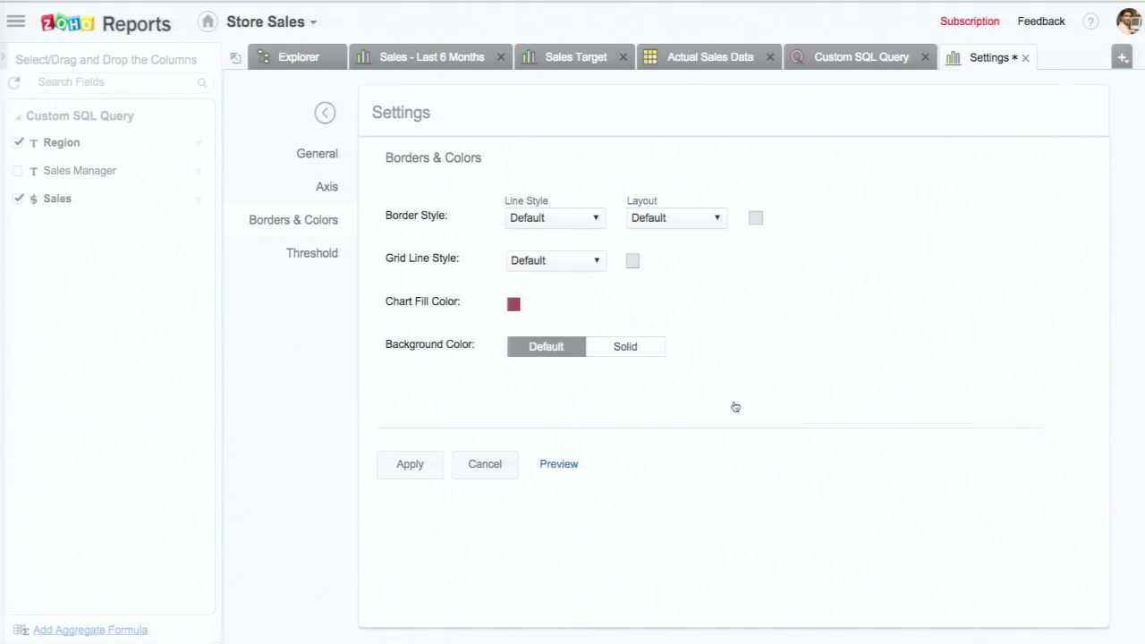
click(559, 464)
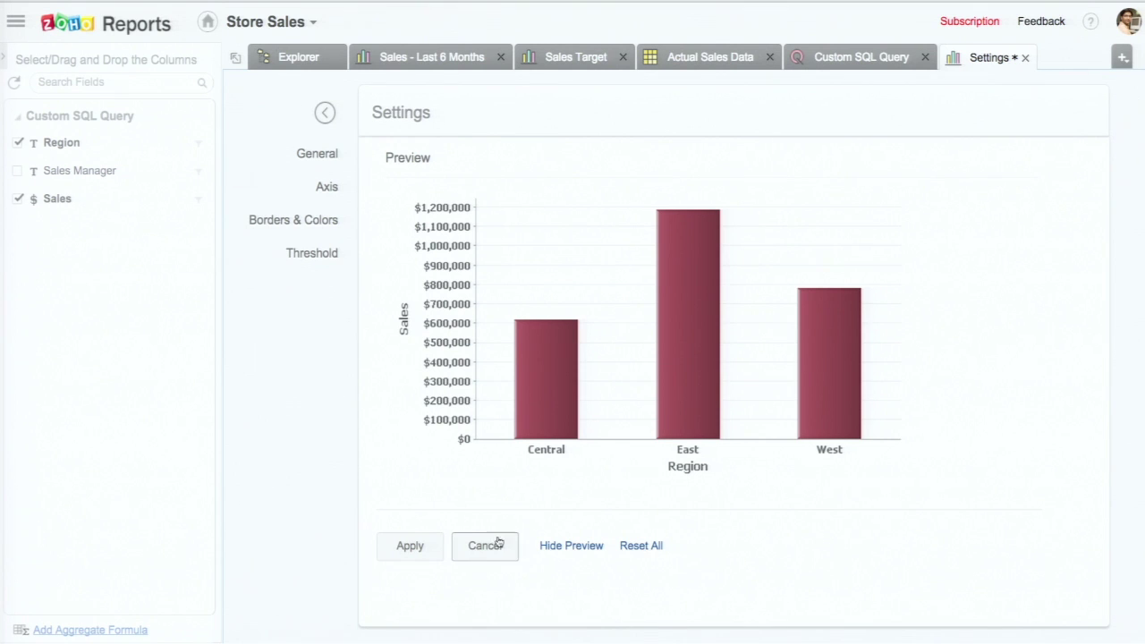
click(569, 554)
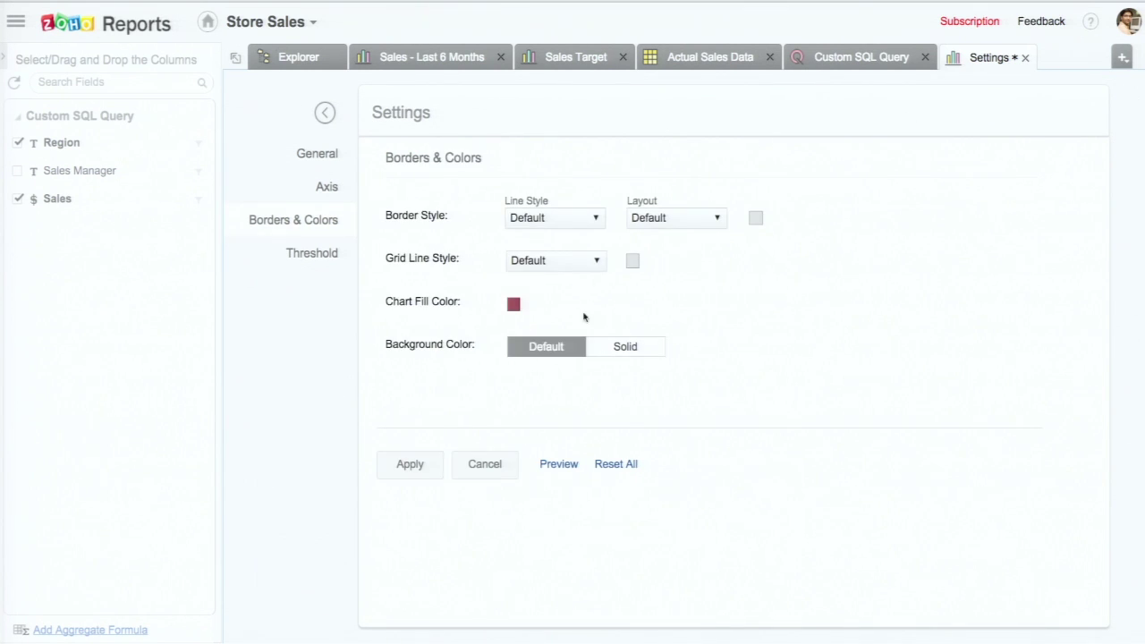
Step: Set the grid line style to -No Line-, apply the chart settings and inspect the result in view mode
click(583, 260)
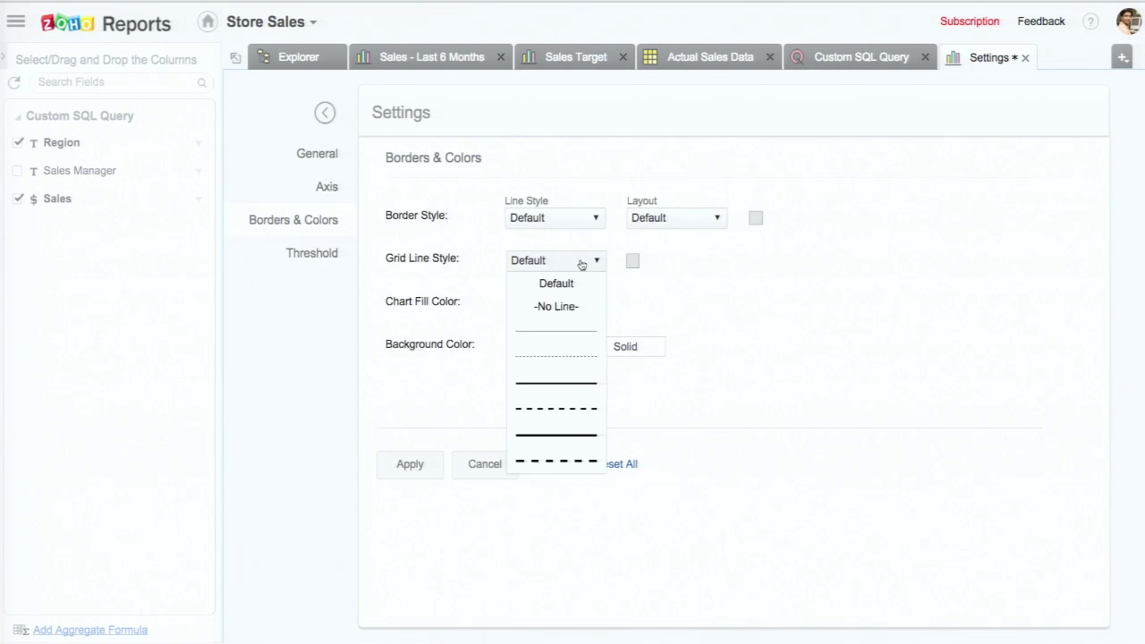
click(566, 307)
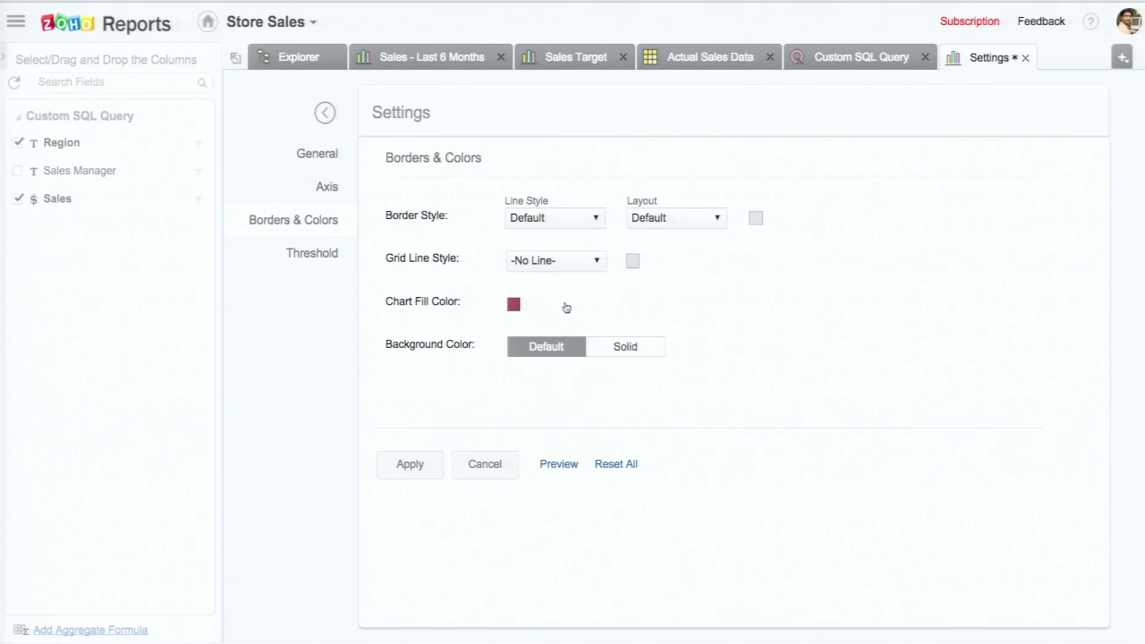
click(559, 468)
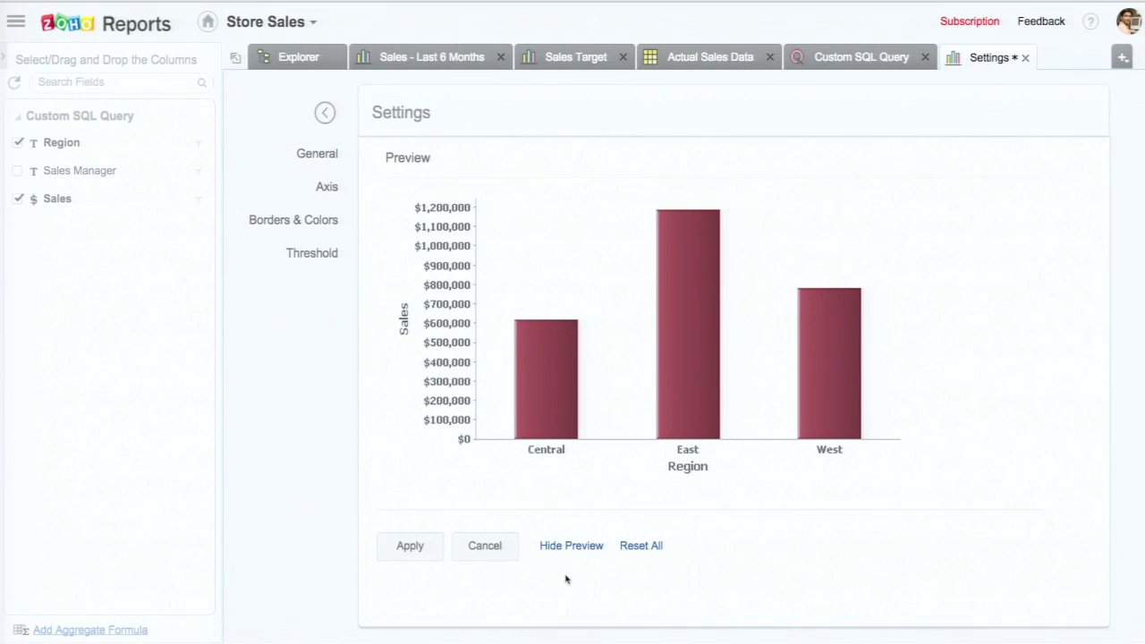
click(438, 544)
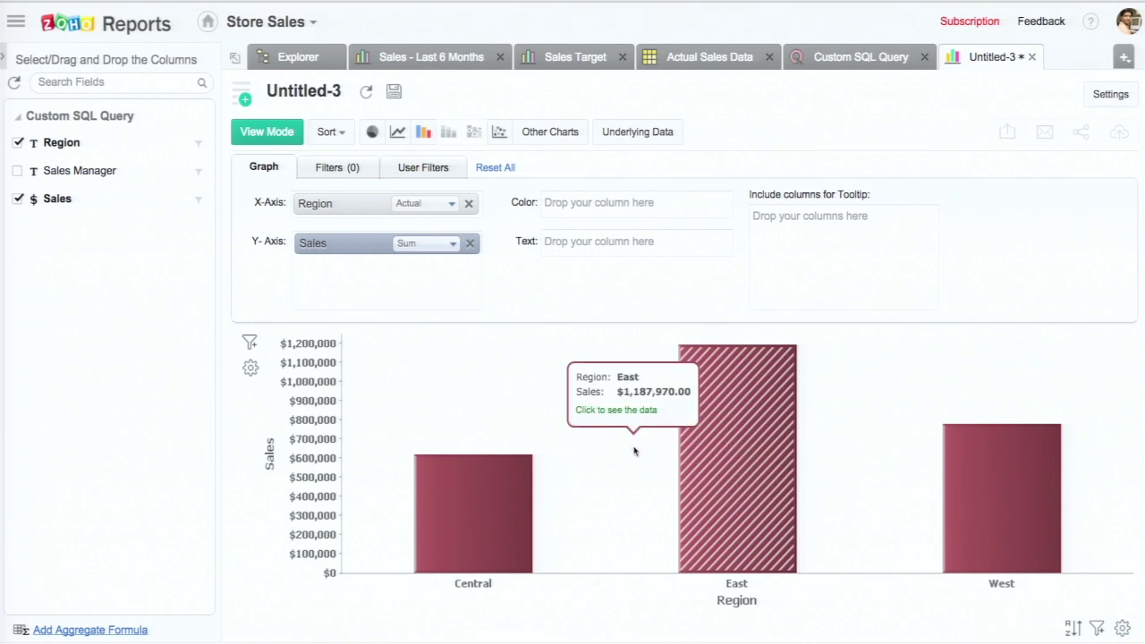
click(286, 133)
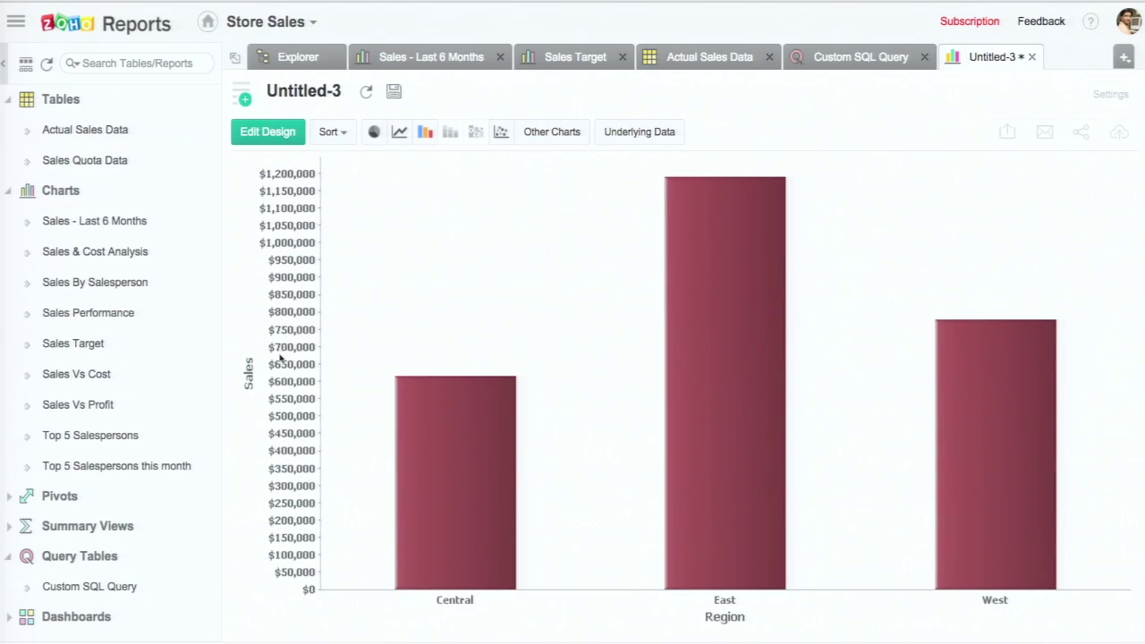
mouse_move(395, 404)
Step: Define a threshold named "Sales Threshold" on the Sales axis with the value 4000 and preview it on the chart
click(273, 134)
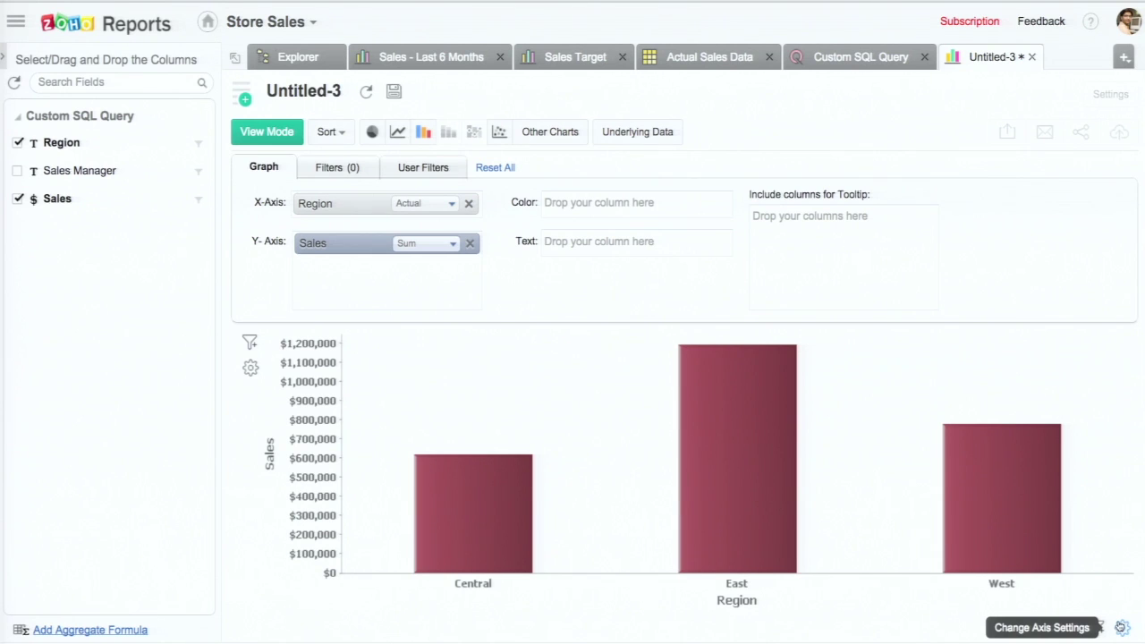
click(1121, 629)
click(312, 254)
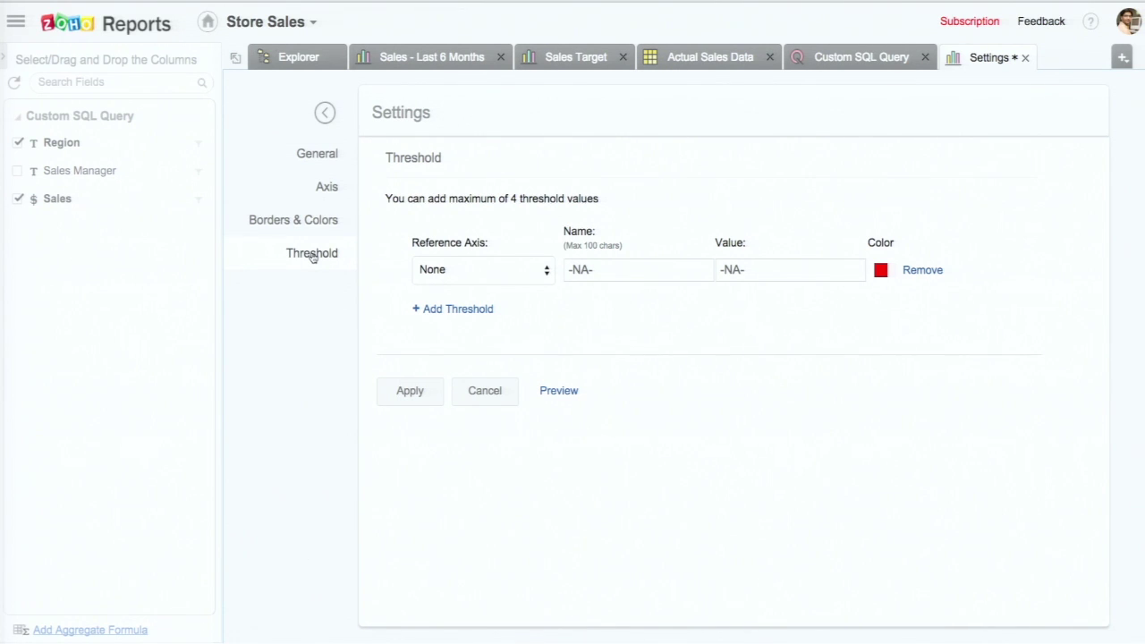
click(541, 272)
click(540, 275)
click(534, 272)
click(528, 287)
text(Sales Threshold)
click(719, 277)
text(4000)
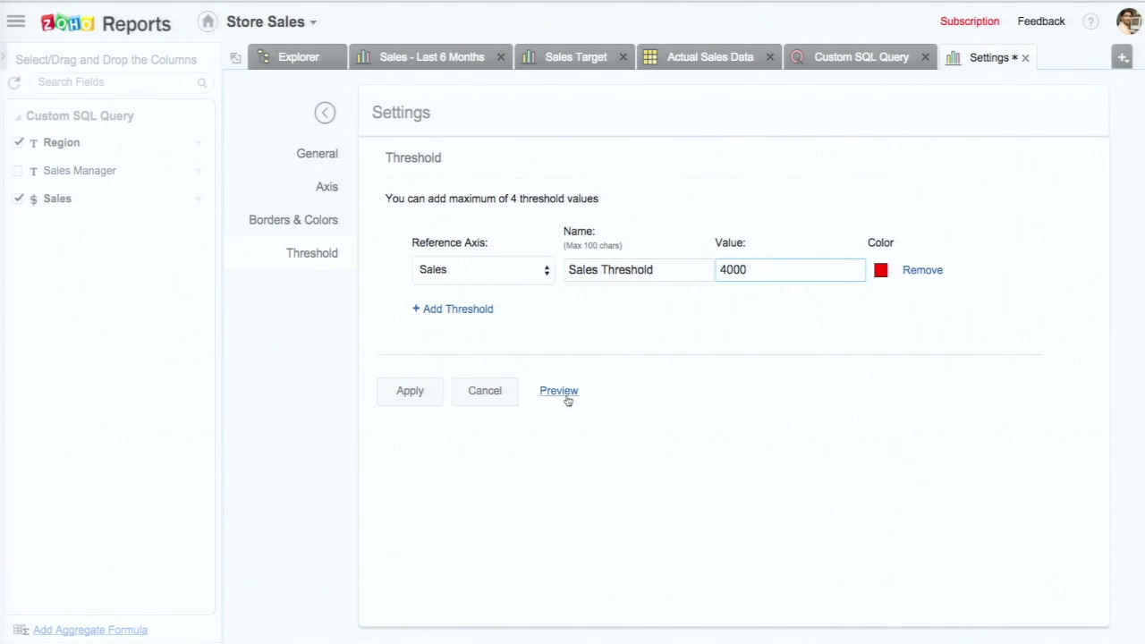
click(567, 397)
click(567, 548)
Step: Set the Sales Threshold value to 20000 and preview the threshold line
click(734, 270)
double_click(734, 269)
text(20000)
click(572, 391)
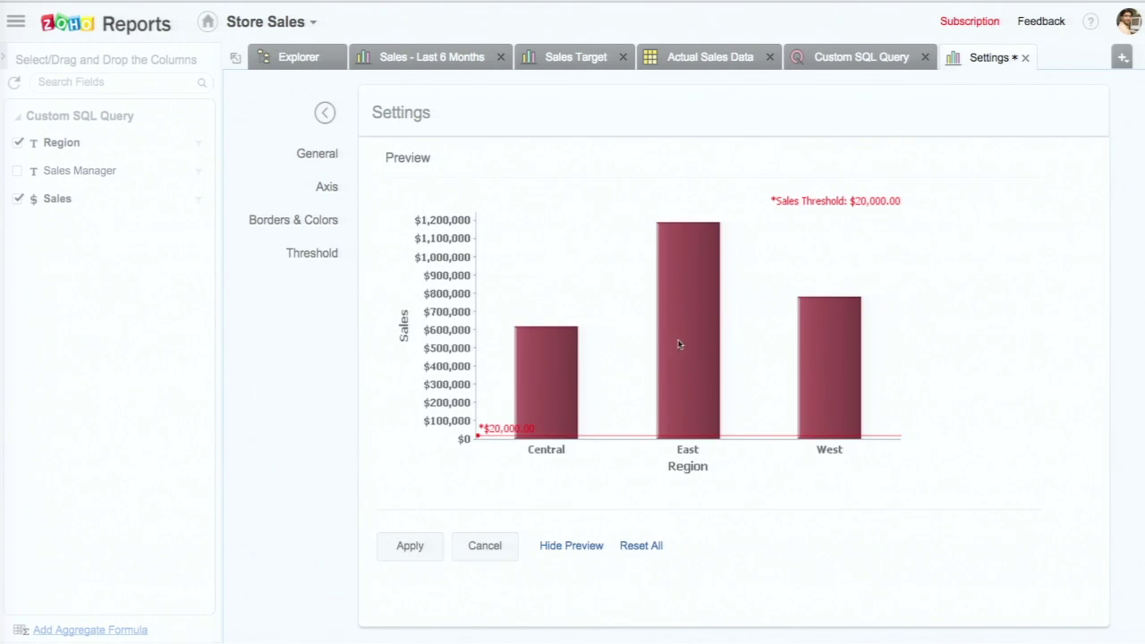
click(579, 547)
Step: Increase the Sales Threshold value to 200000 and apply the settings to the chart
click(739, 270)
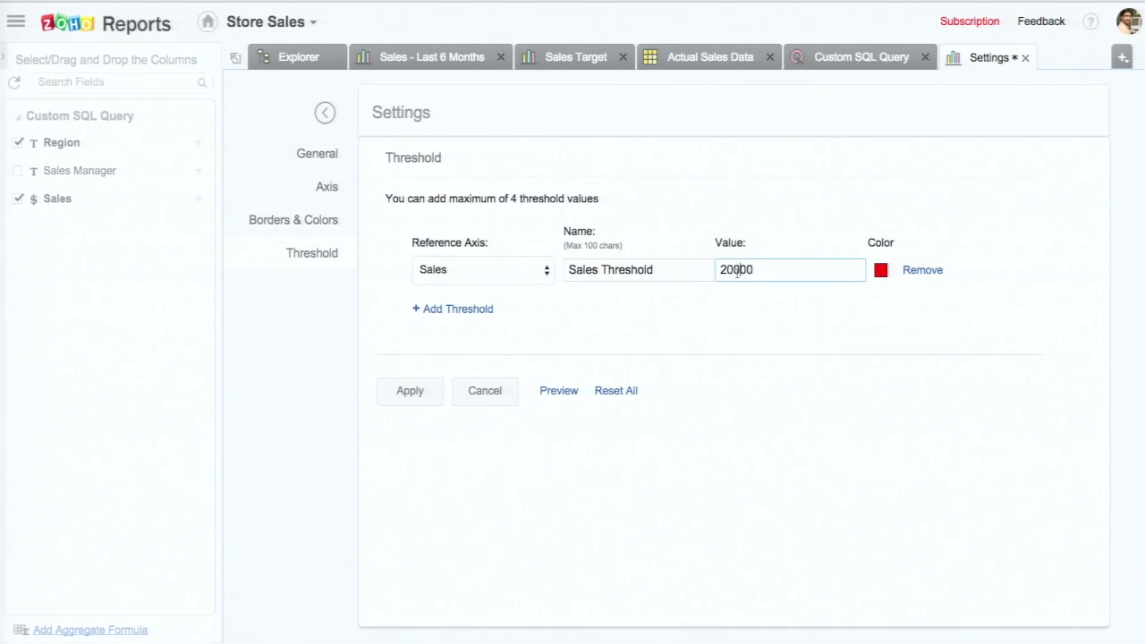
text(0)
click(390, 391)
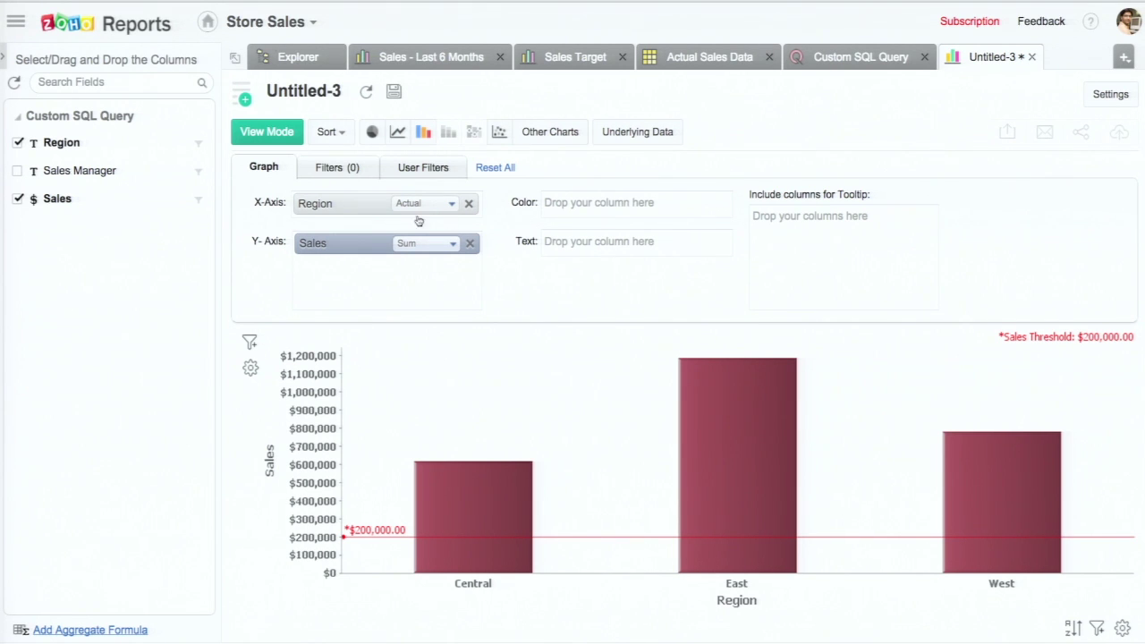
Step: Save the chart as "Regionwise sales" in the Sales folder
click(395, 94)
text(Re)
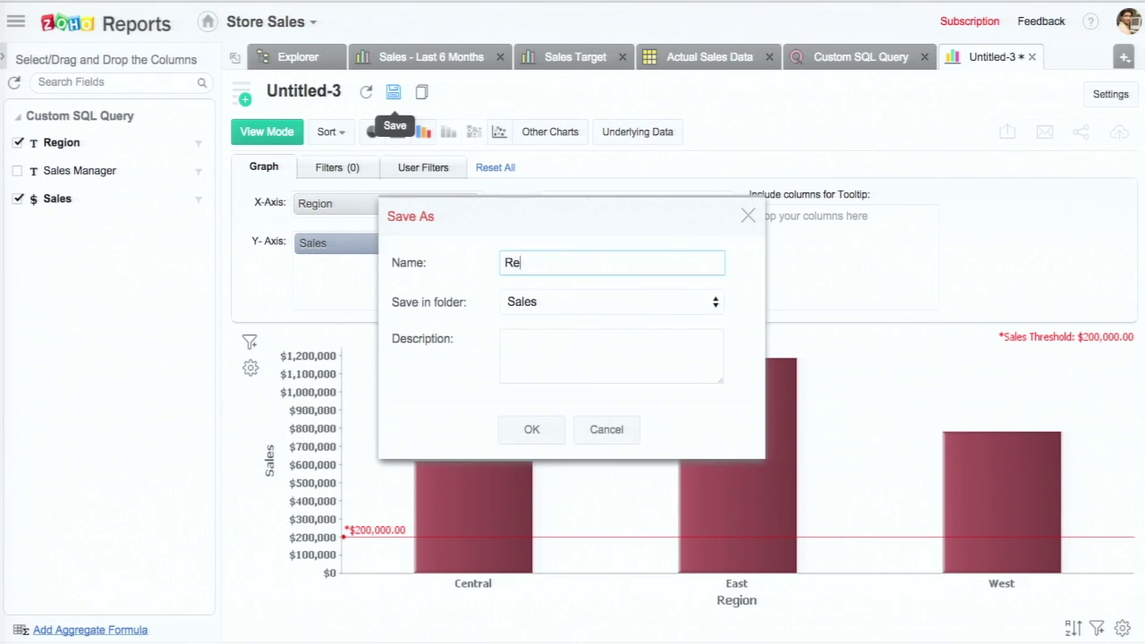
text(gionwise sales)
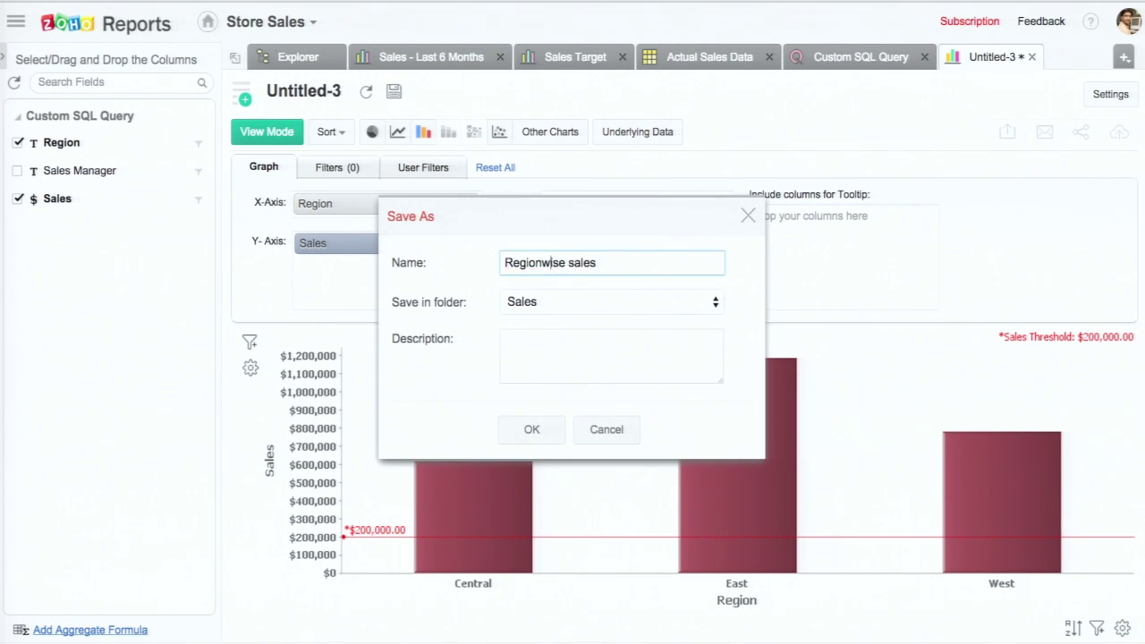
click(532, 428)
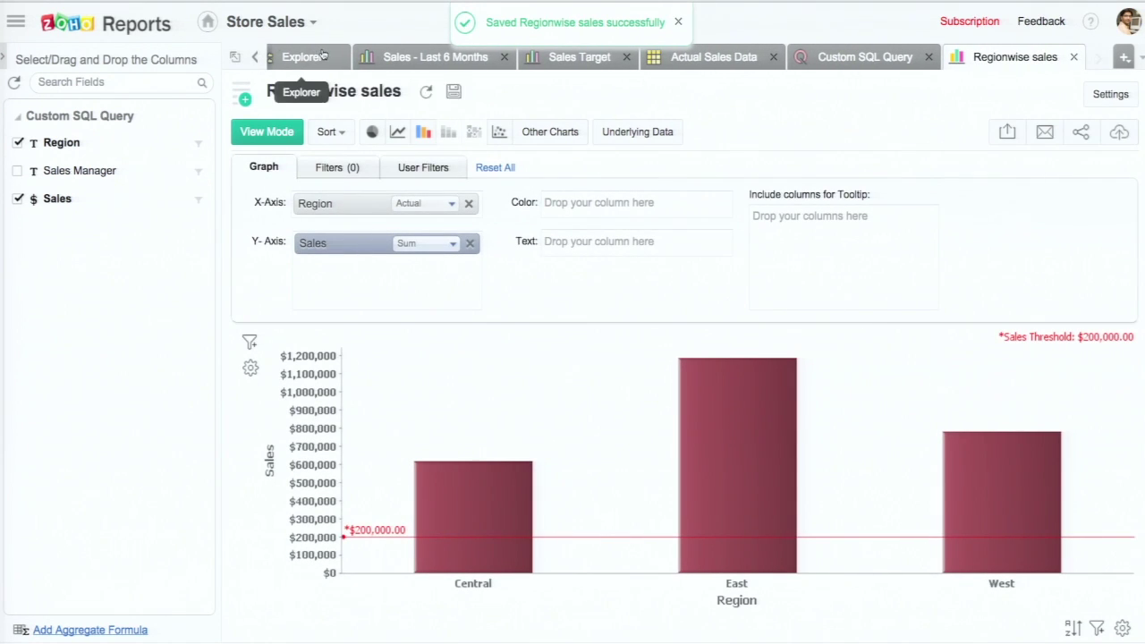
Step: Open the Actual Sales Data table and create a new pivot view from it
click(319, 58)
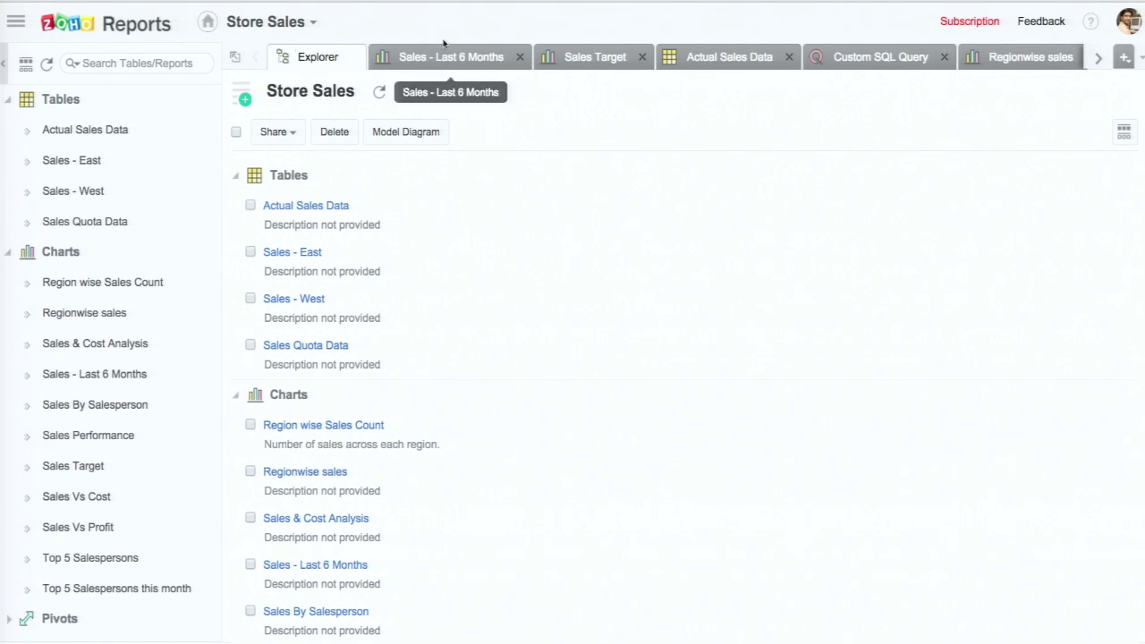
click(702, 58)
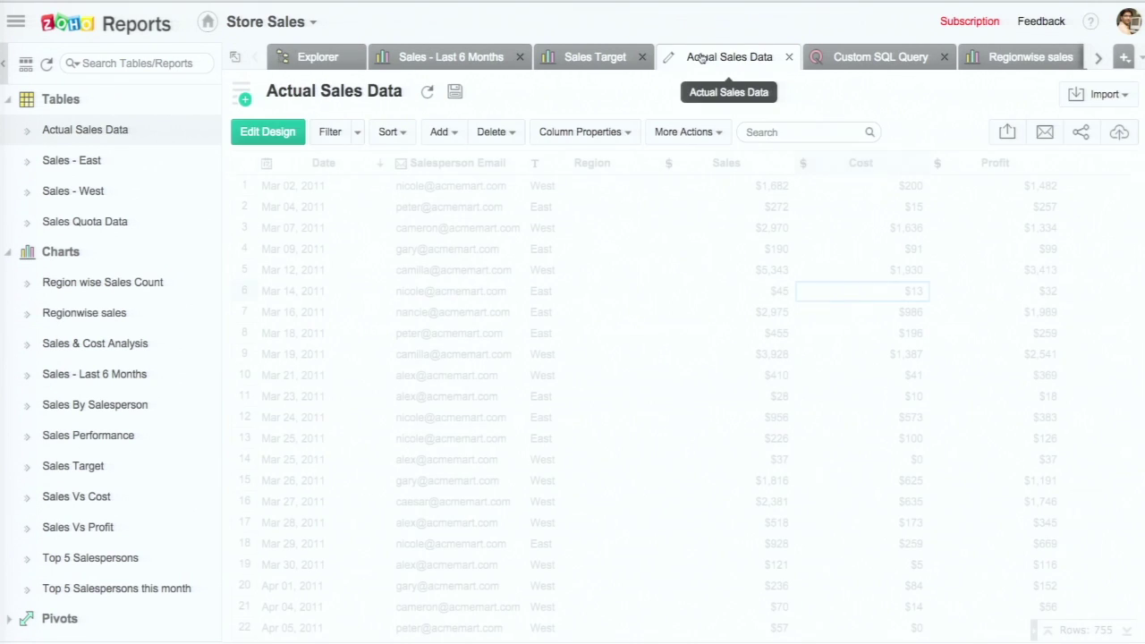
click(243, 102)
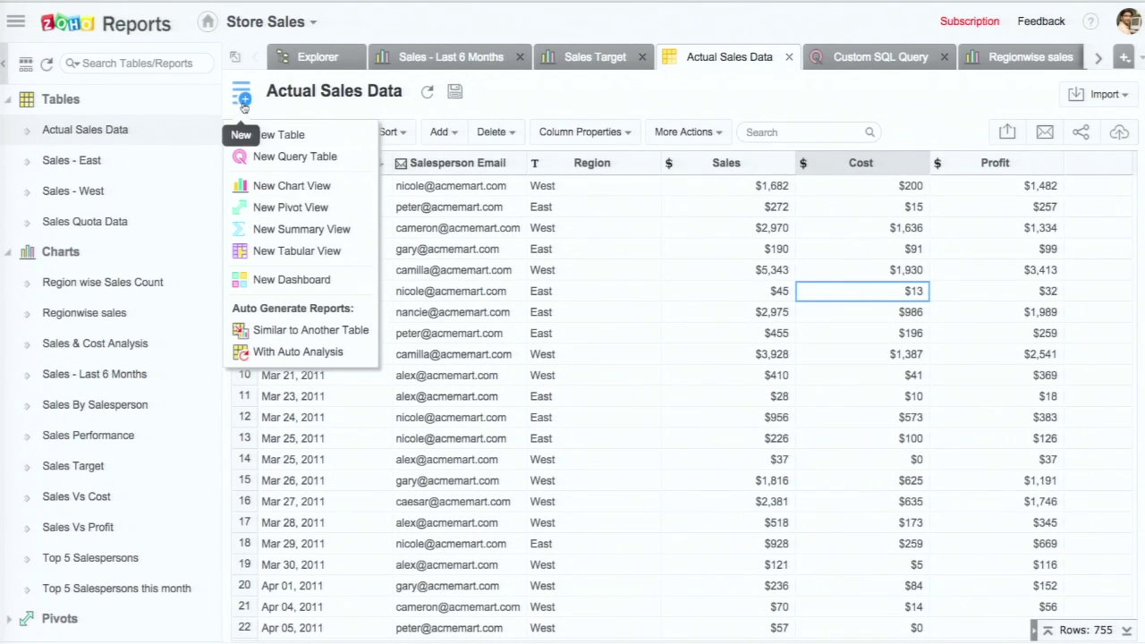
click(290, 207)
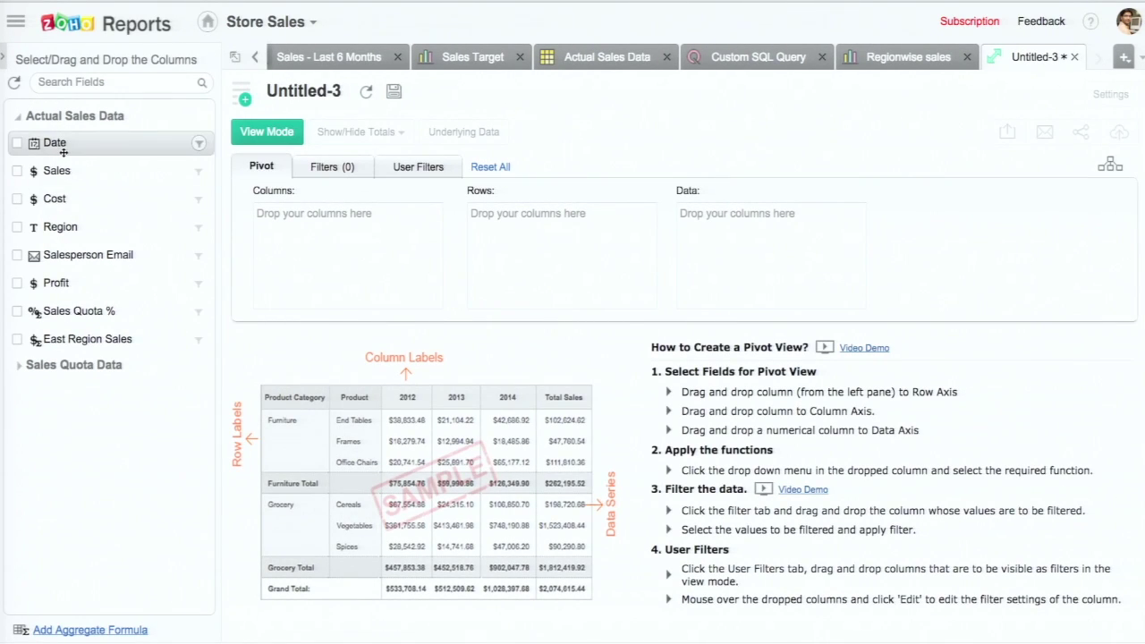
Step: Generate the pivot with Date by year as rows and summed Profit as data, and review the aggregate functions available for Profit
drag(53, 143, 522, 224)
drag(56, 282, 721, 224)
click(593, 329)
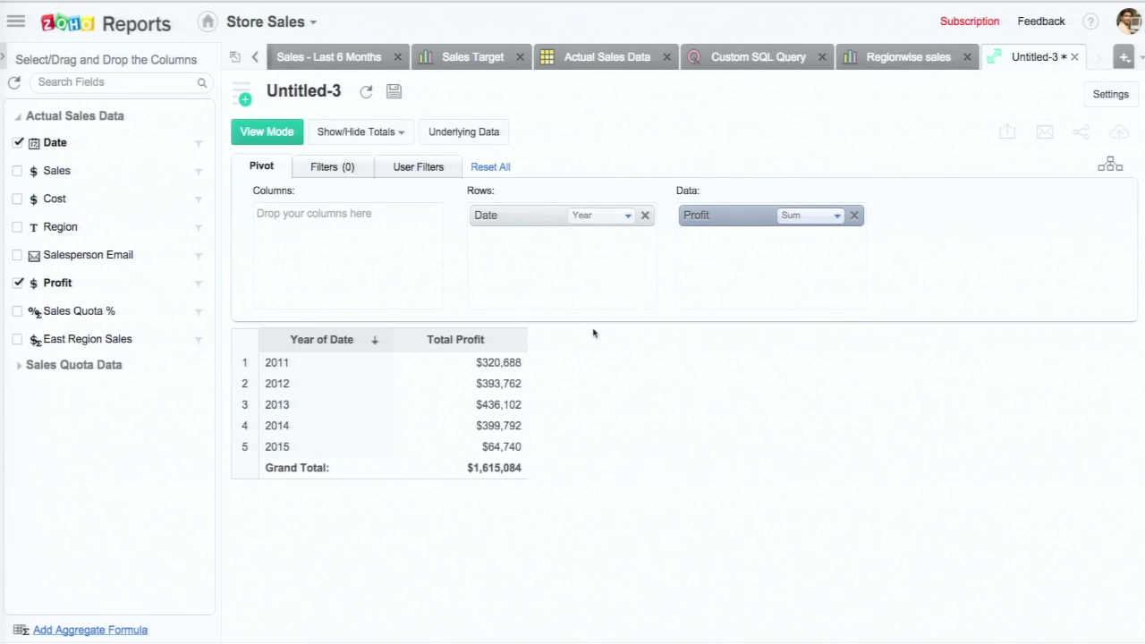
click(806, 219)
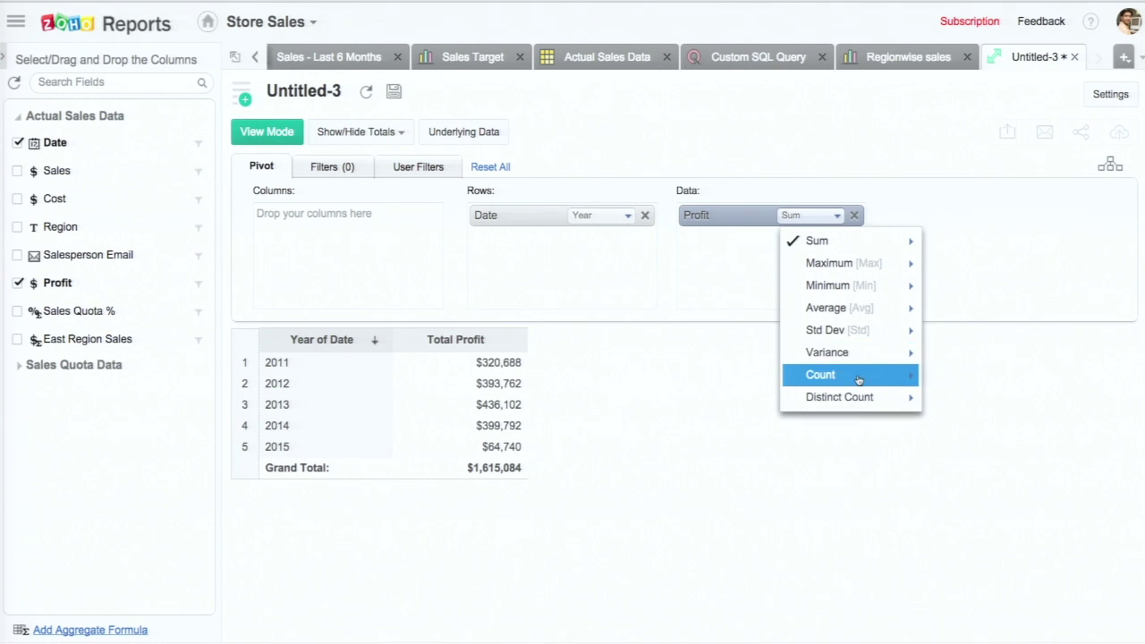
click(712, 245)
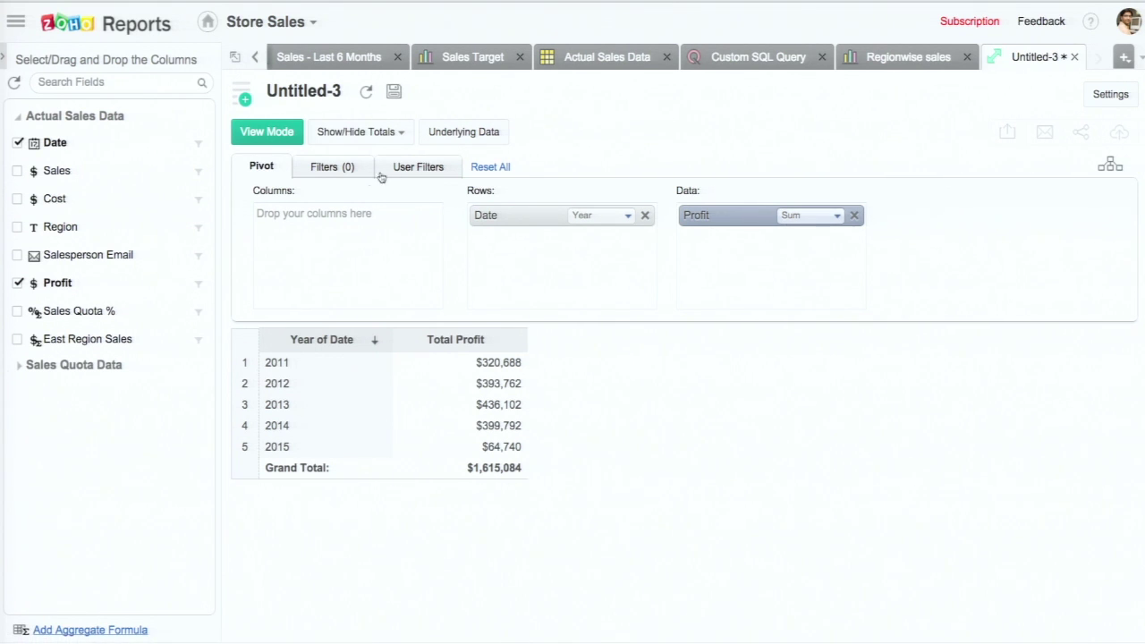
Step: Filter the pivot by Region to include only Central and East, and regenerate it
click(333, 169)
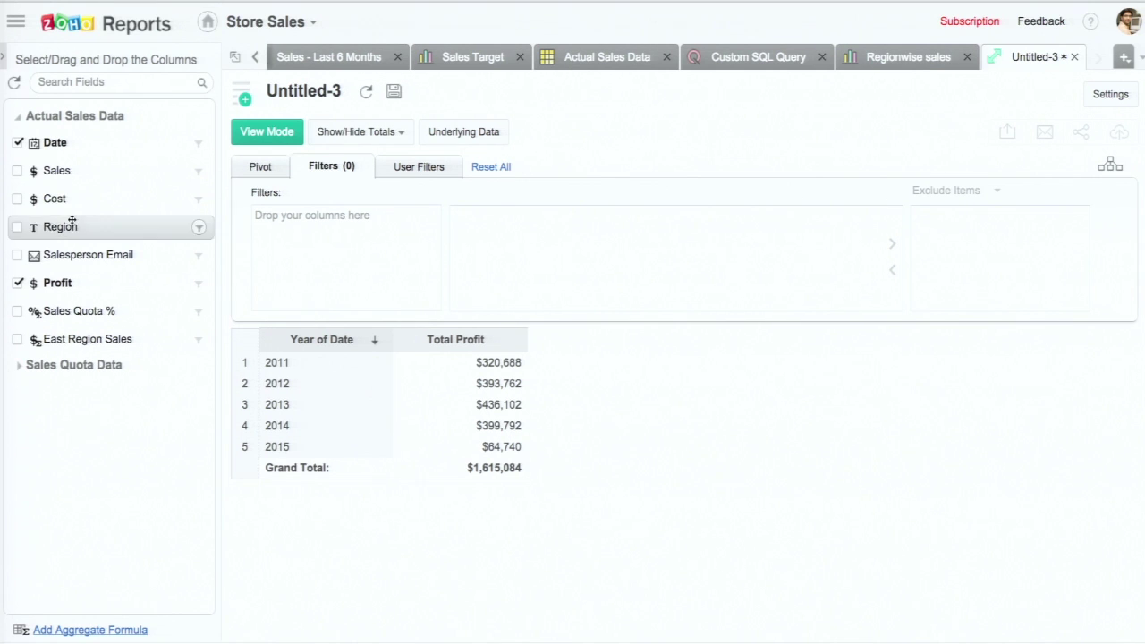
drag(63, 225, 310, 255)
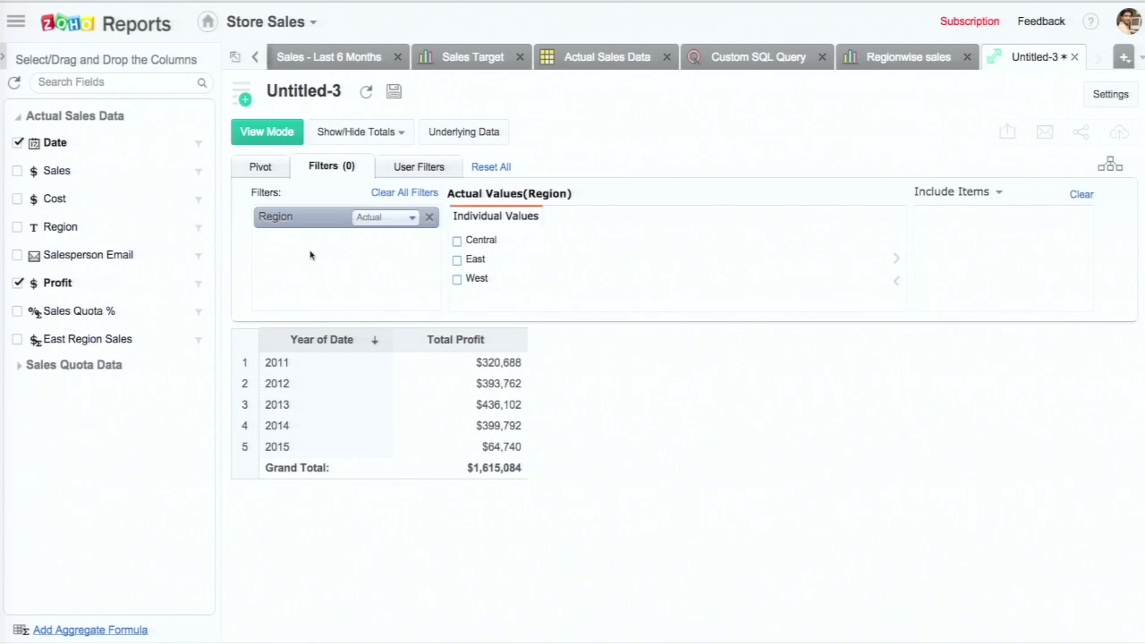
click(457, 240)
click(457, 259)
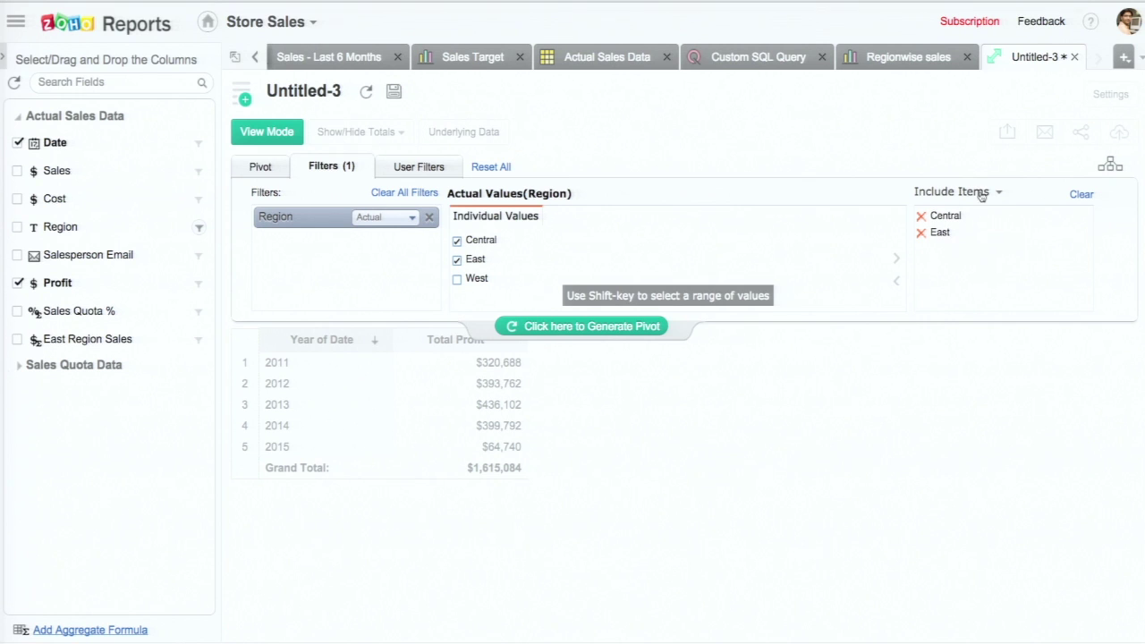
click(602, 329)
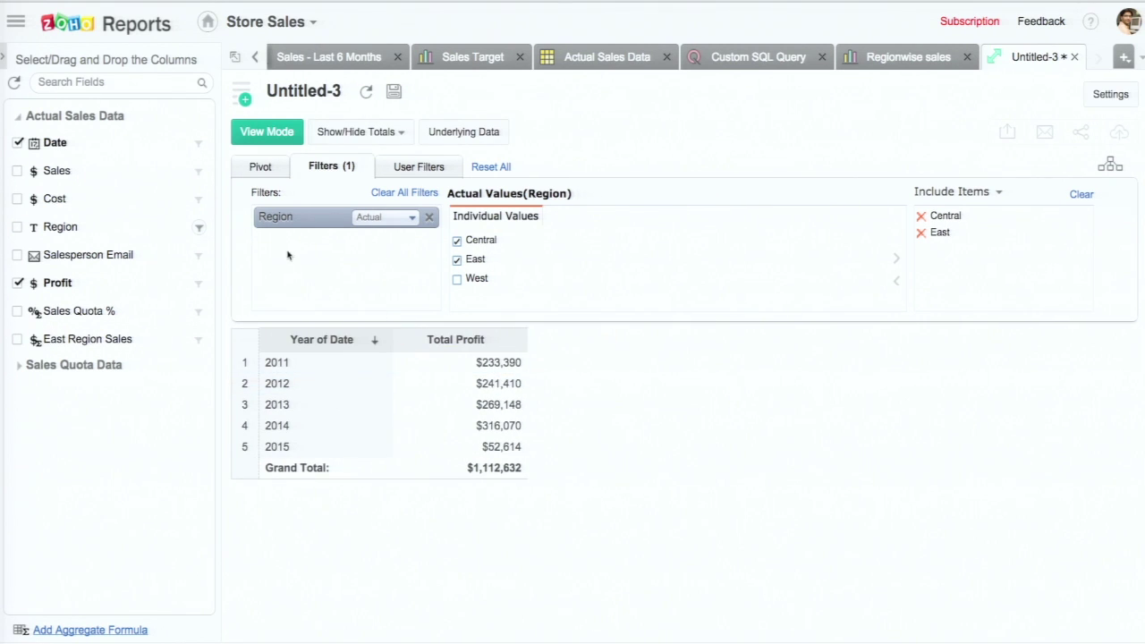
Step: Show the pivot in view mode and drill into the records behind the 2013 total profit
click(272, 136)
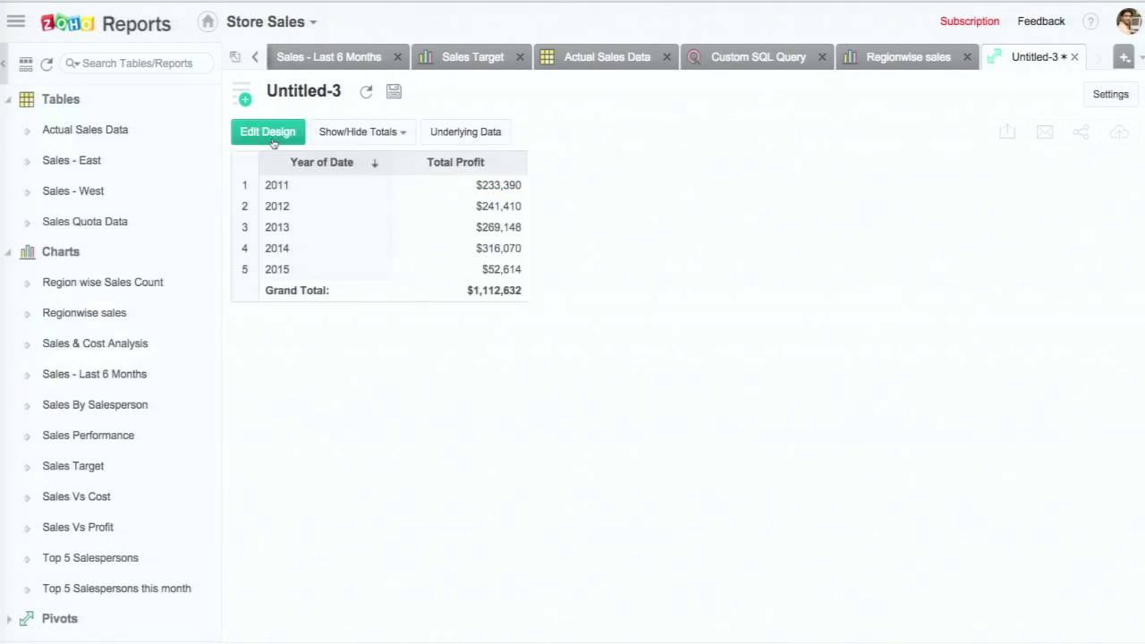
click(499, 229)
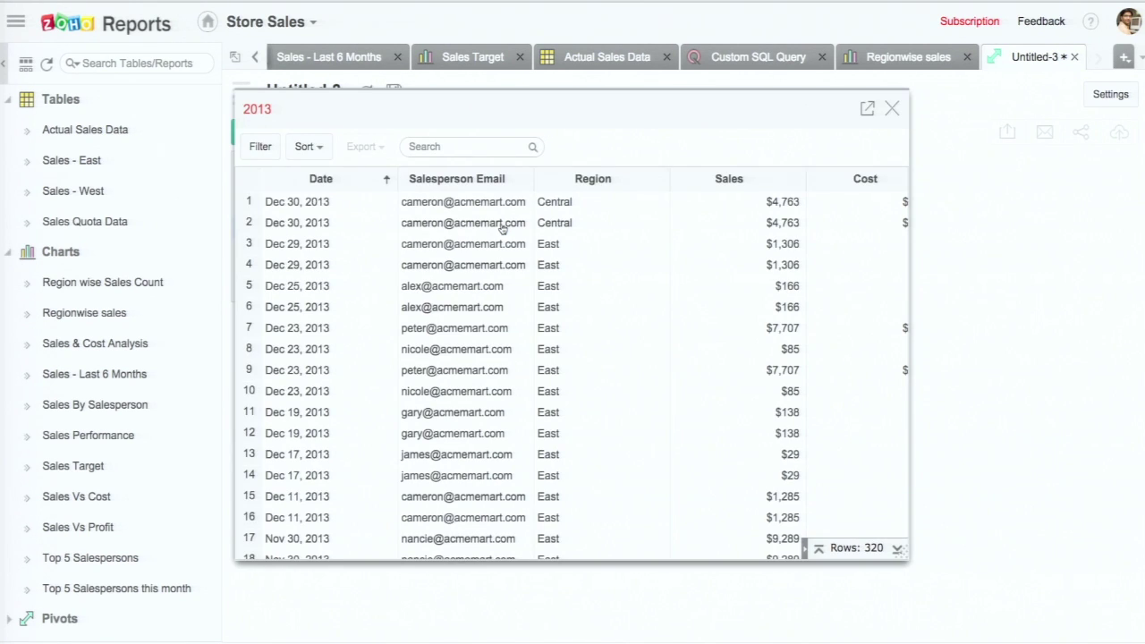
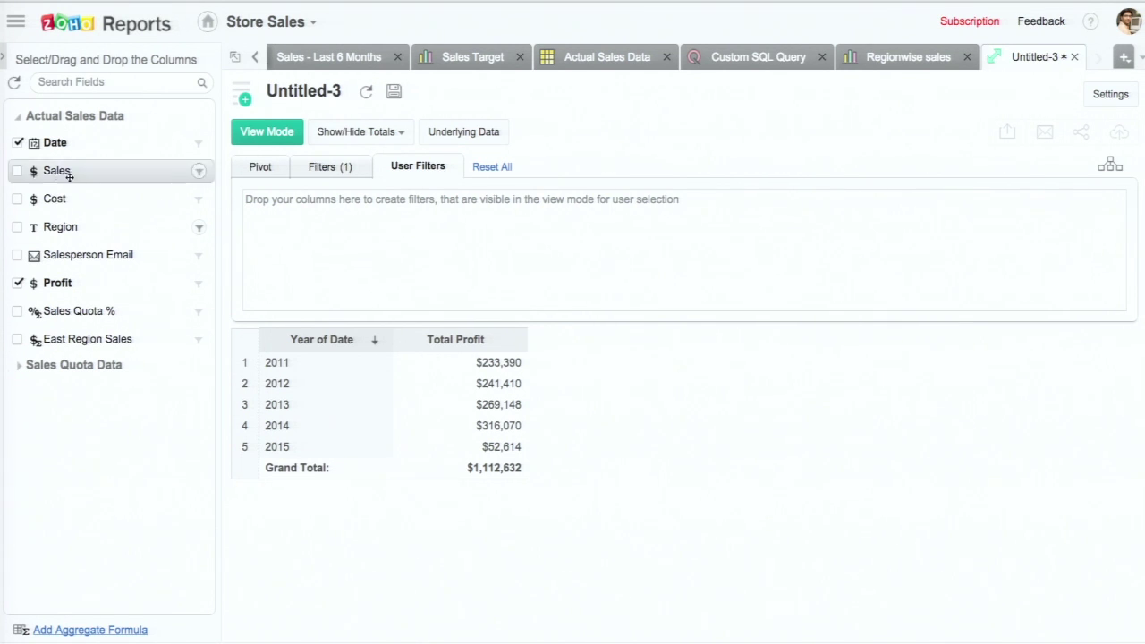
Step: Add a Region user filter to the pivot as a Multi Select Box that lists all values
drag(80, 224, 331, 224)
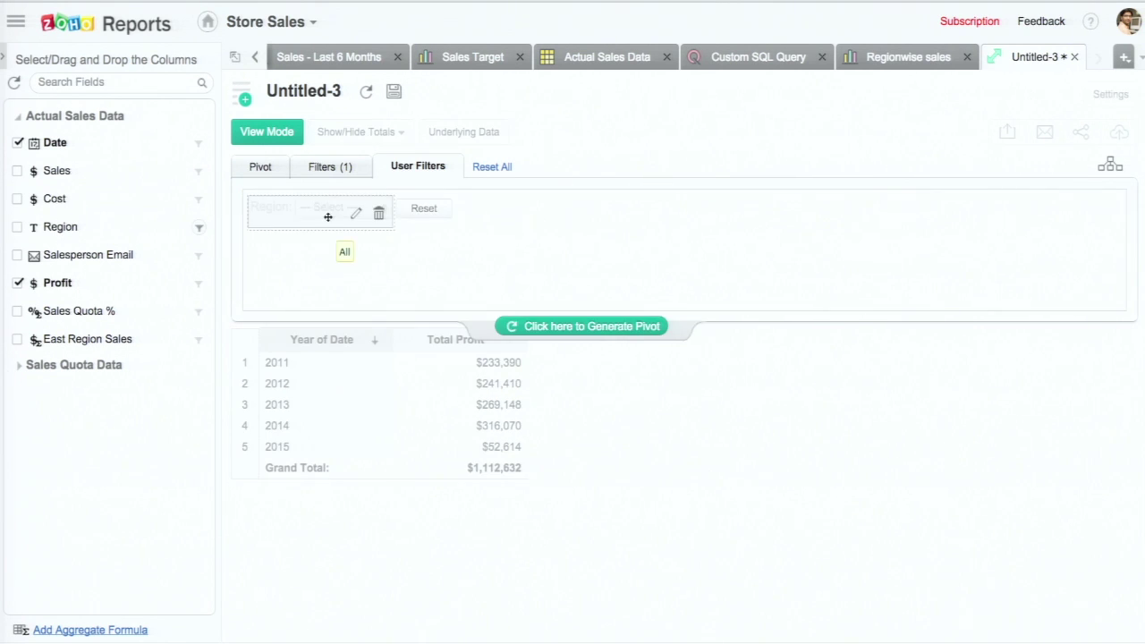
mouse_move(357, 214)
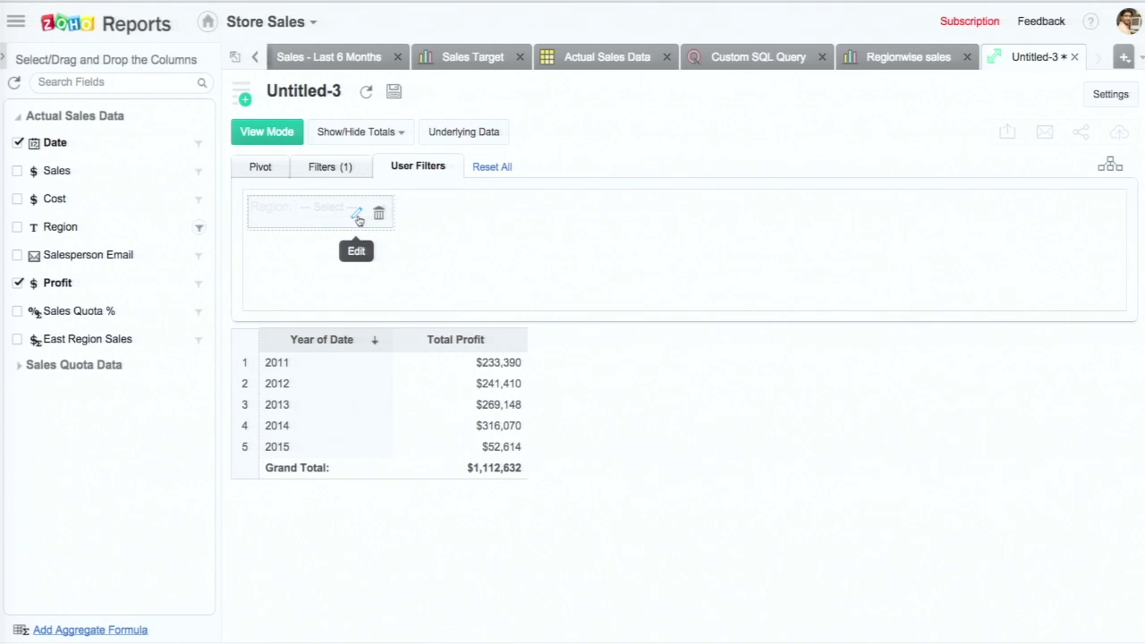
click(358, 216)
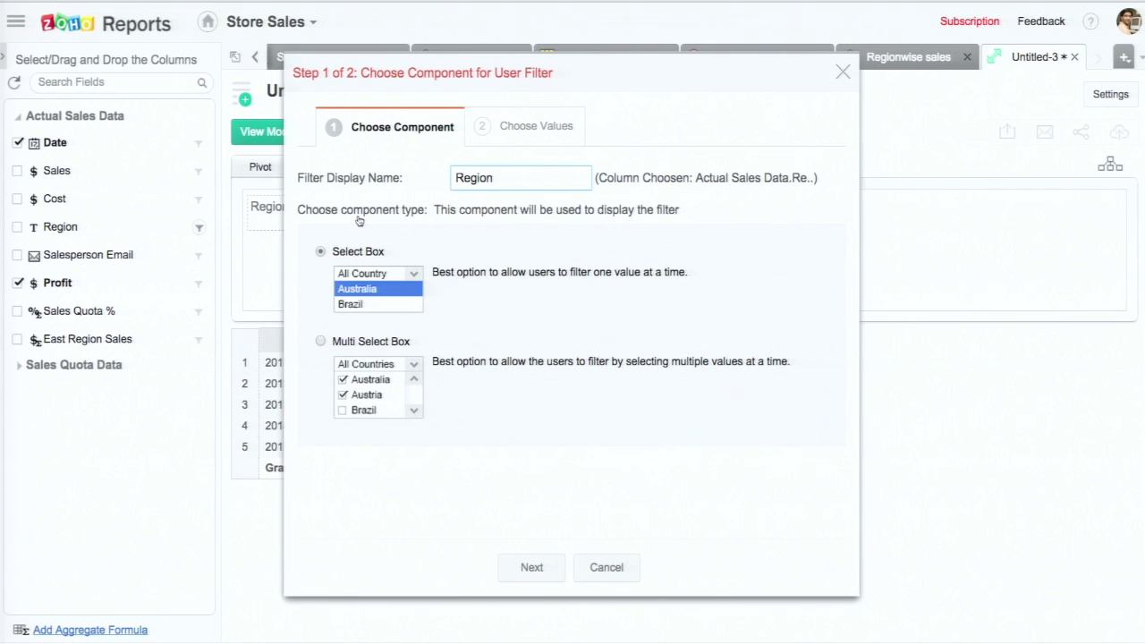
click(321, 341)
click(527, 567)
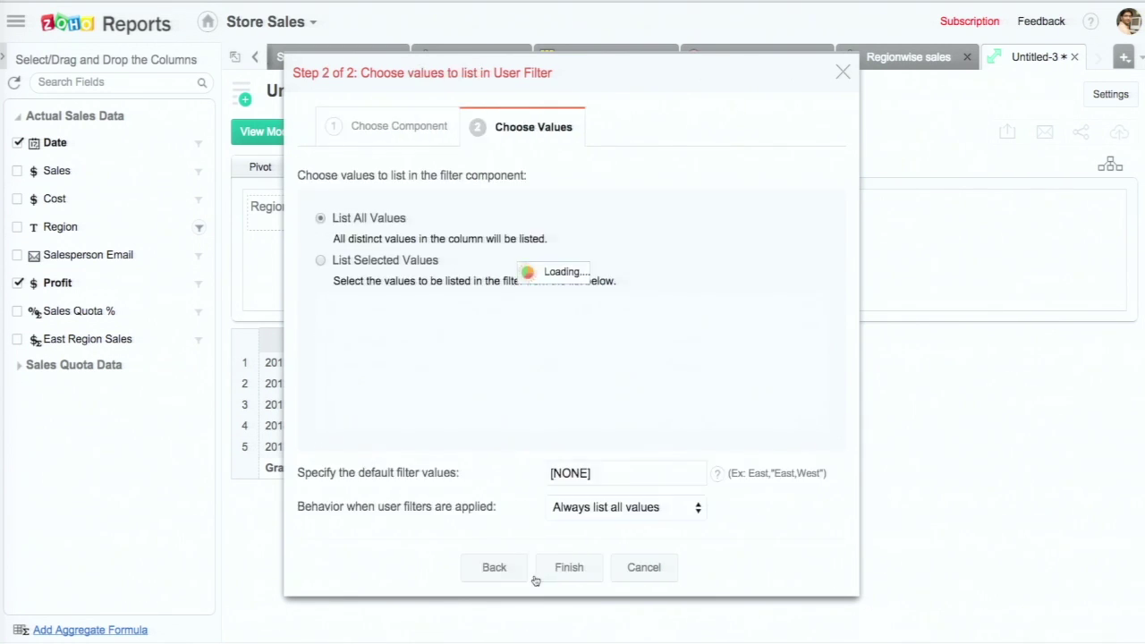
click(568, 567)
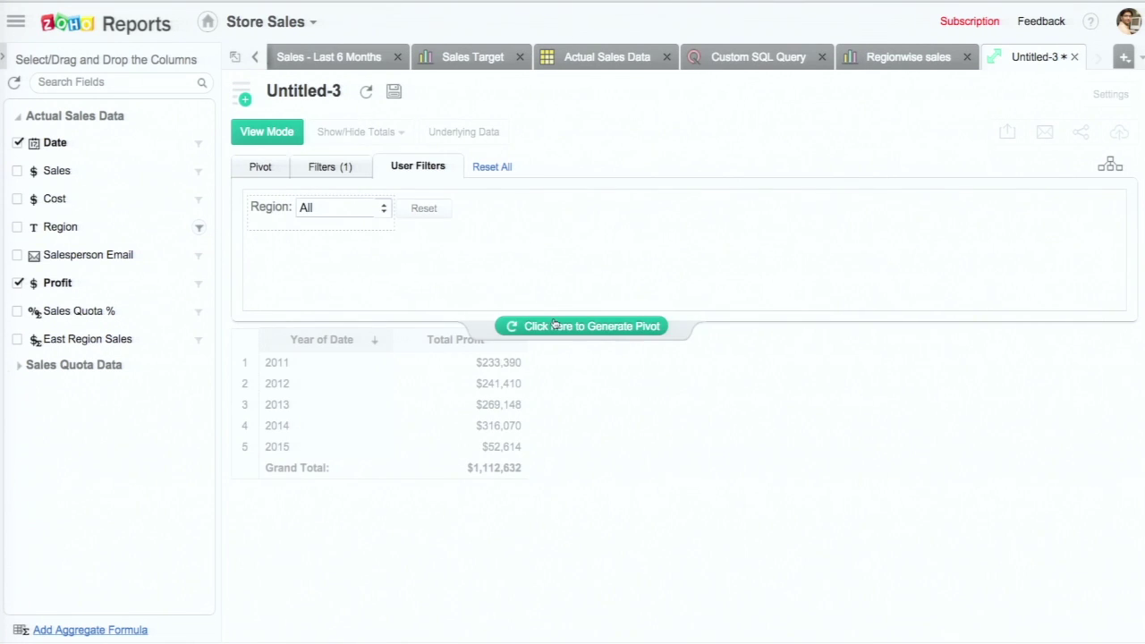
Step: Check the Region user filter in view mode and apply it with all regions selected
click(267, 132)
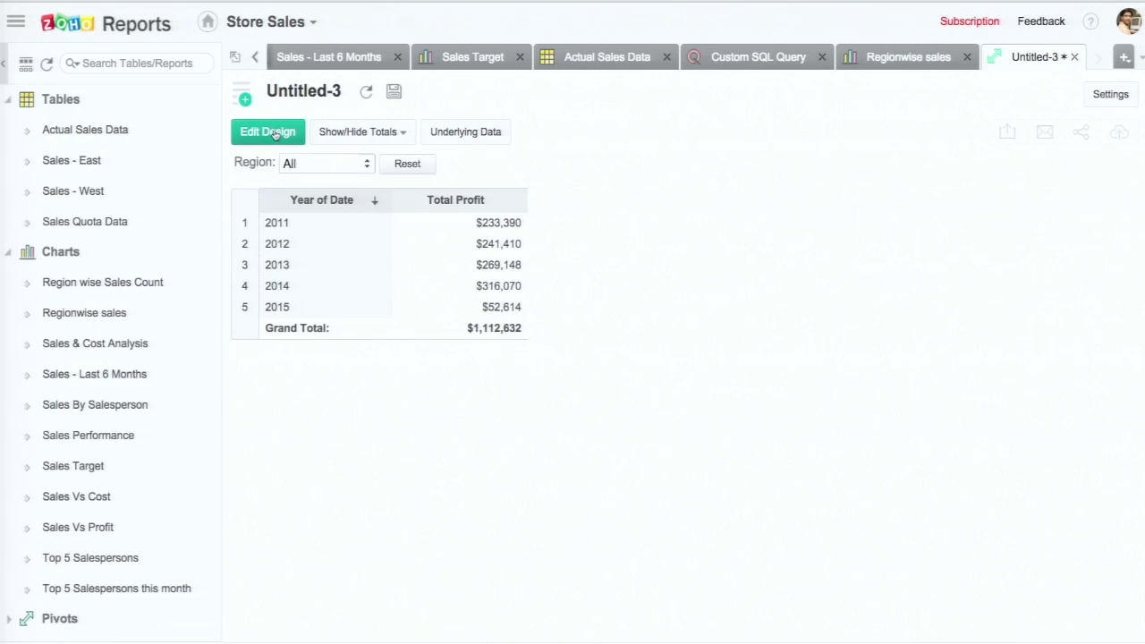
click(366, 163)
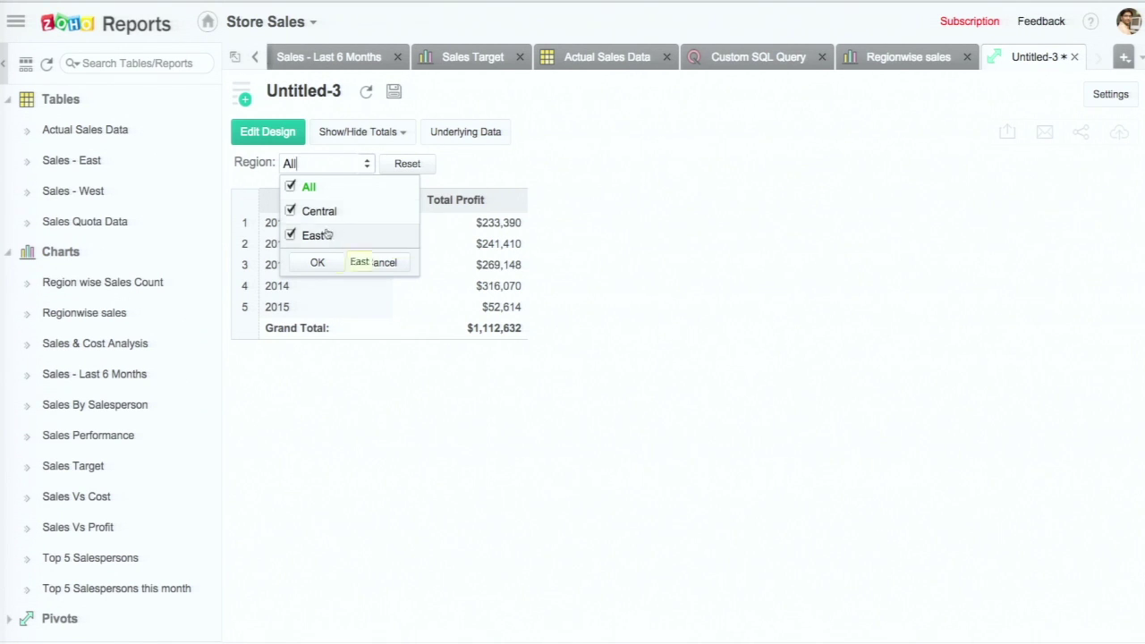
click(318, 262)
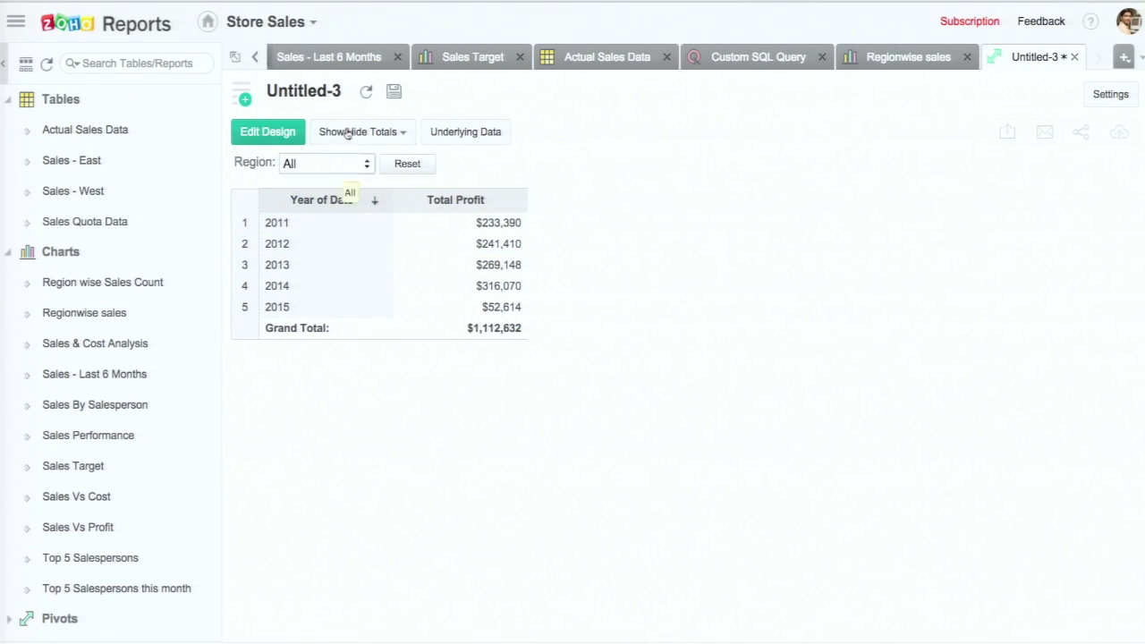
Step: Save the pivot as "Sales Pivot 2" in the Sales folder
click(393, 91)
text(Sales Pl)
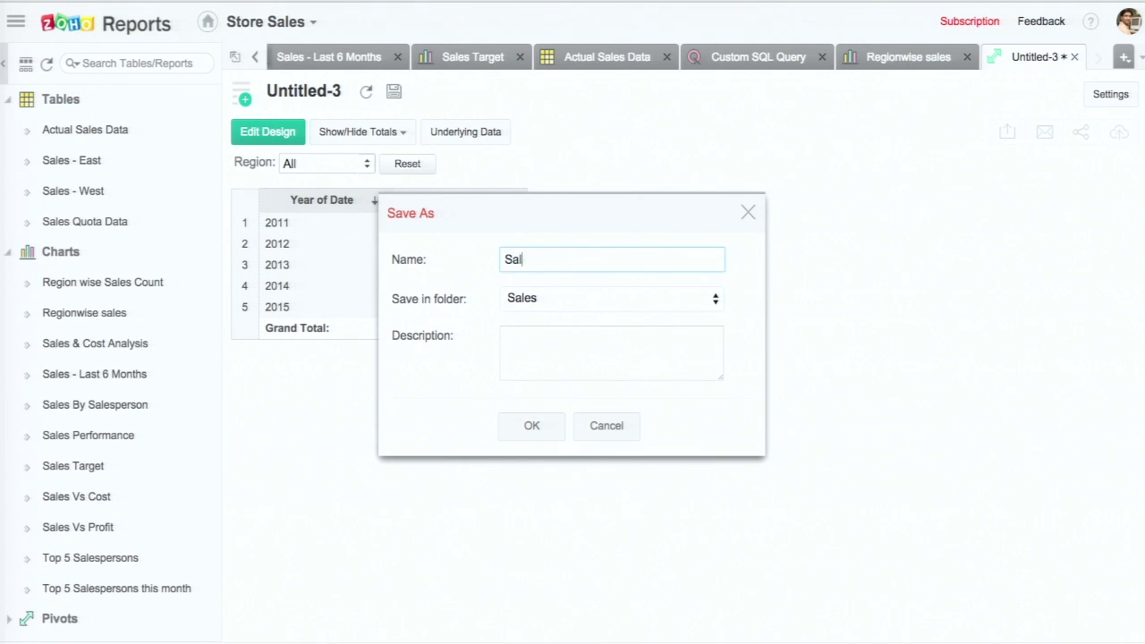
key(BackSpace)
key(BackSpace)
key(BackSpace)
key(BackSpace)
key(BackSpace)
text(es Pivot)
click(535, 427)
key(End)
text(2)
click(537, 424)
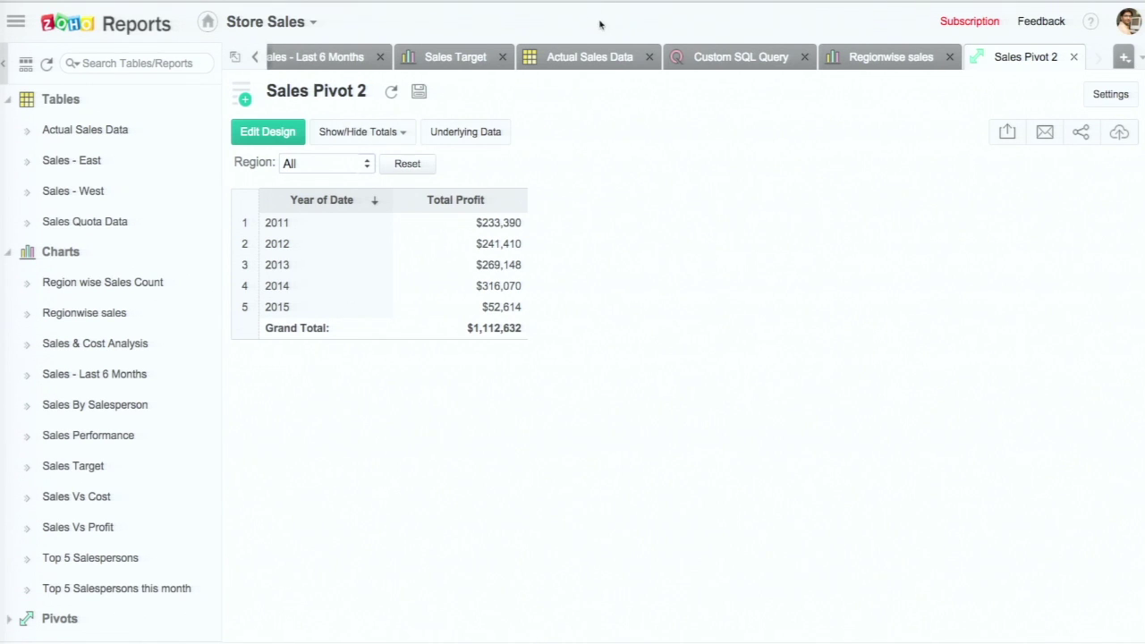
Step: Examine the formulas defined on the Actual Sales Data table, including the Profit custom formula, leaving Profit unedited
click(595, 56)
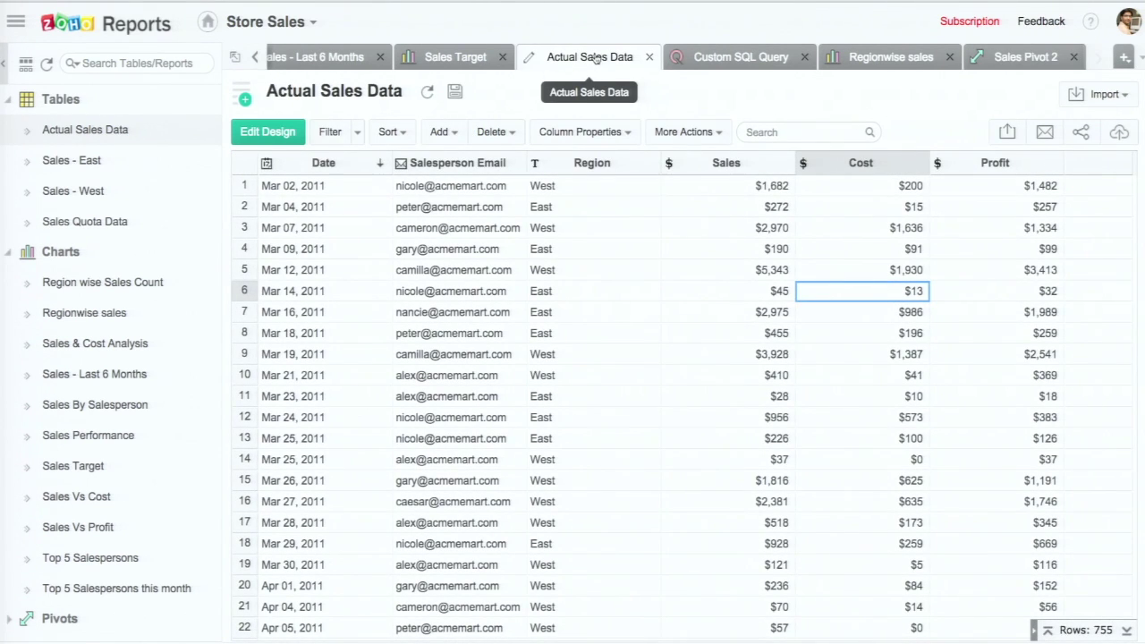
click(441, 131)
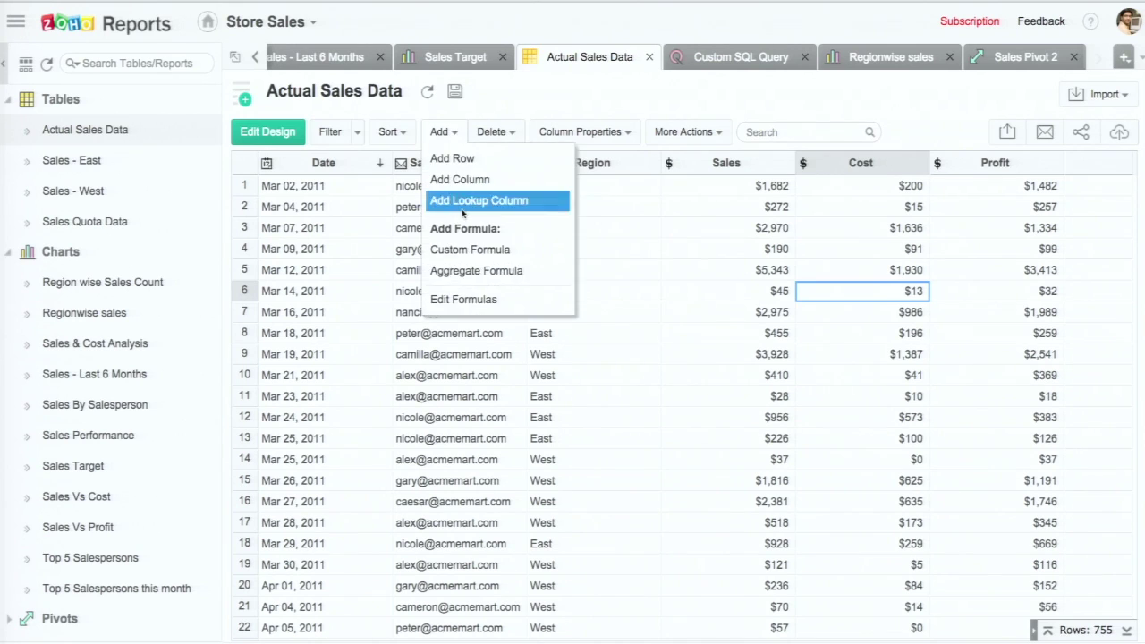
click(466, 304)
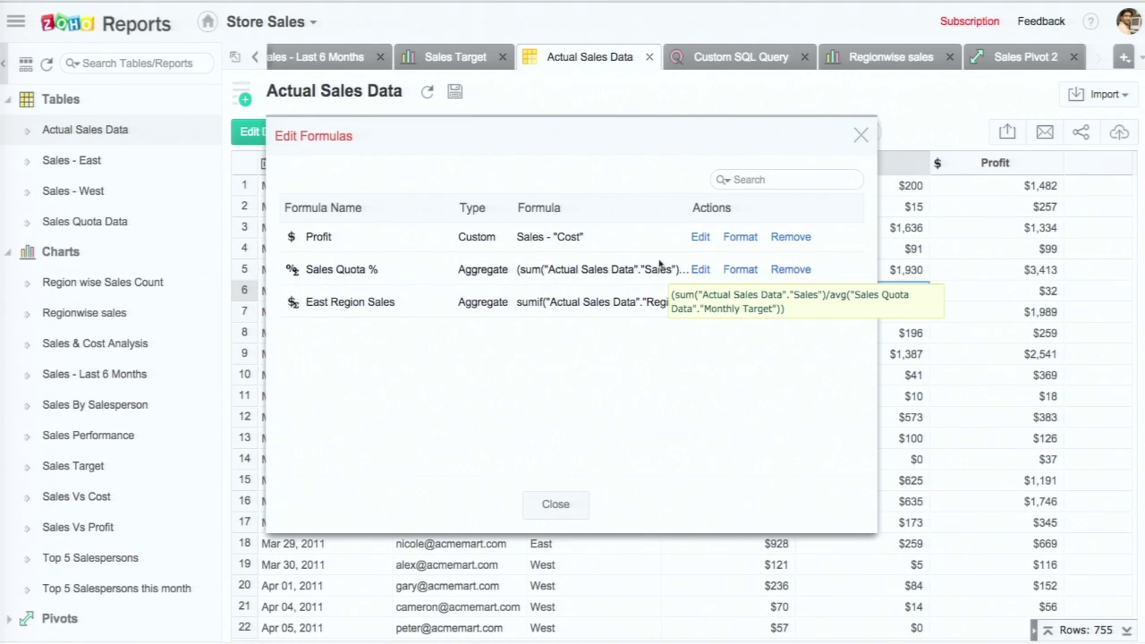
click(700, 237)
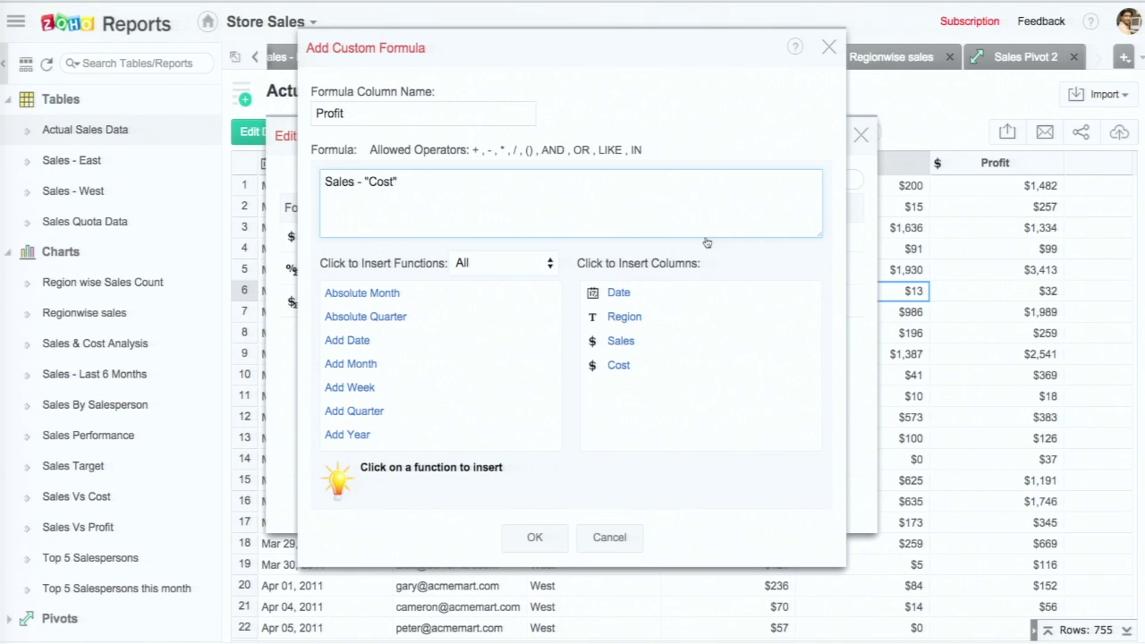
click(609, 539)
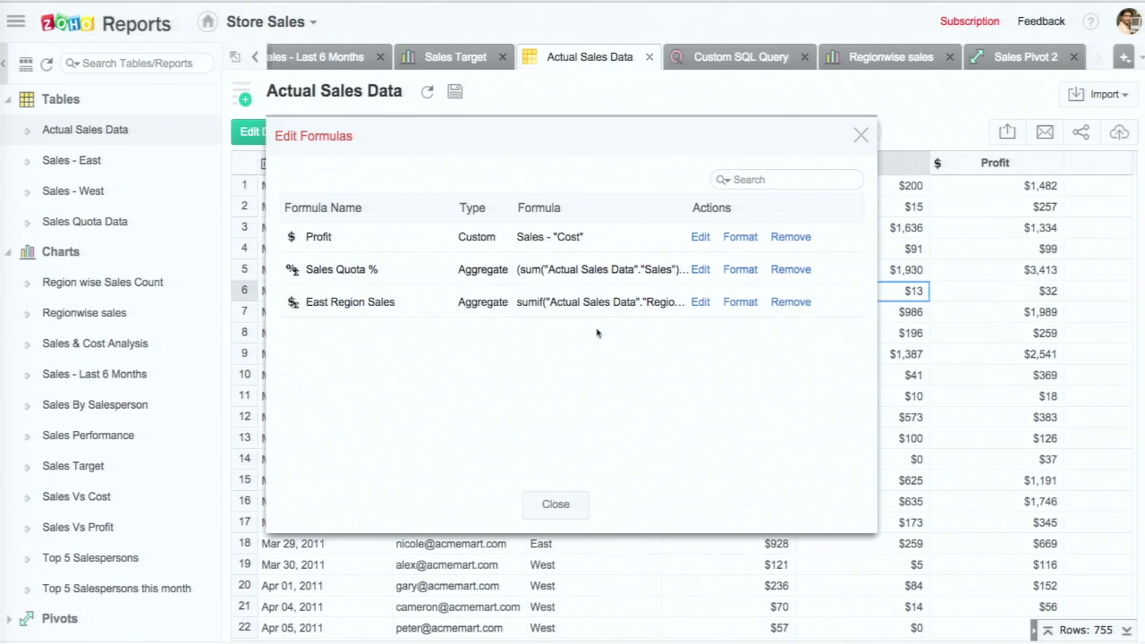
Step: Examine the Sales Quota % aggregate formula and the available Date function category, leaving the formula unedited
click(700, 271)
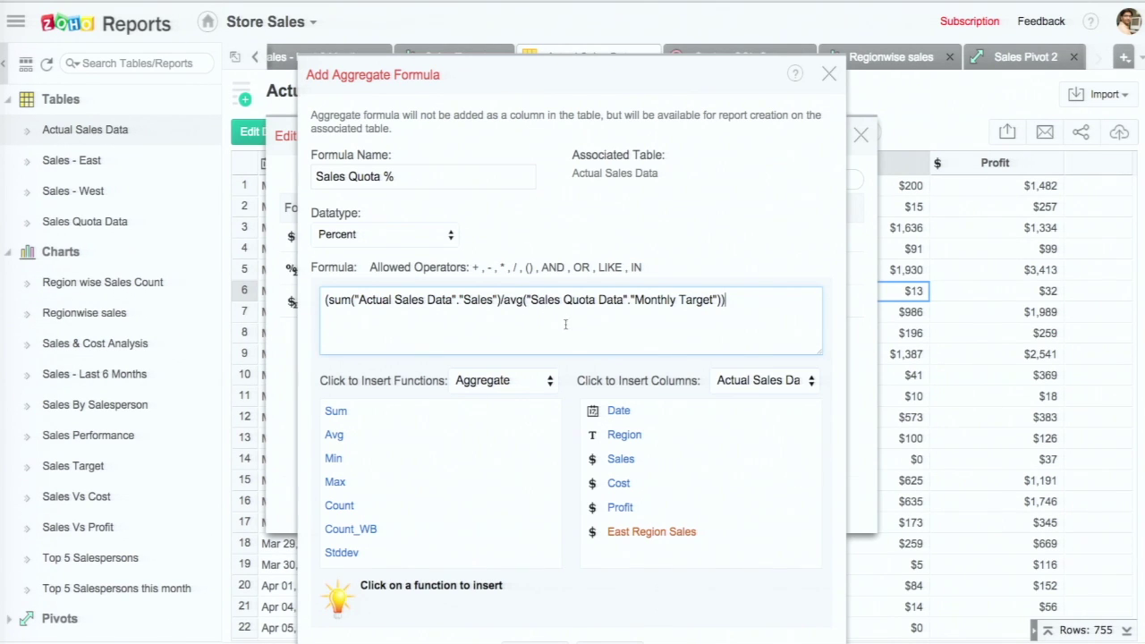
click(497, 383)
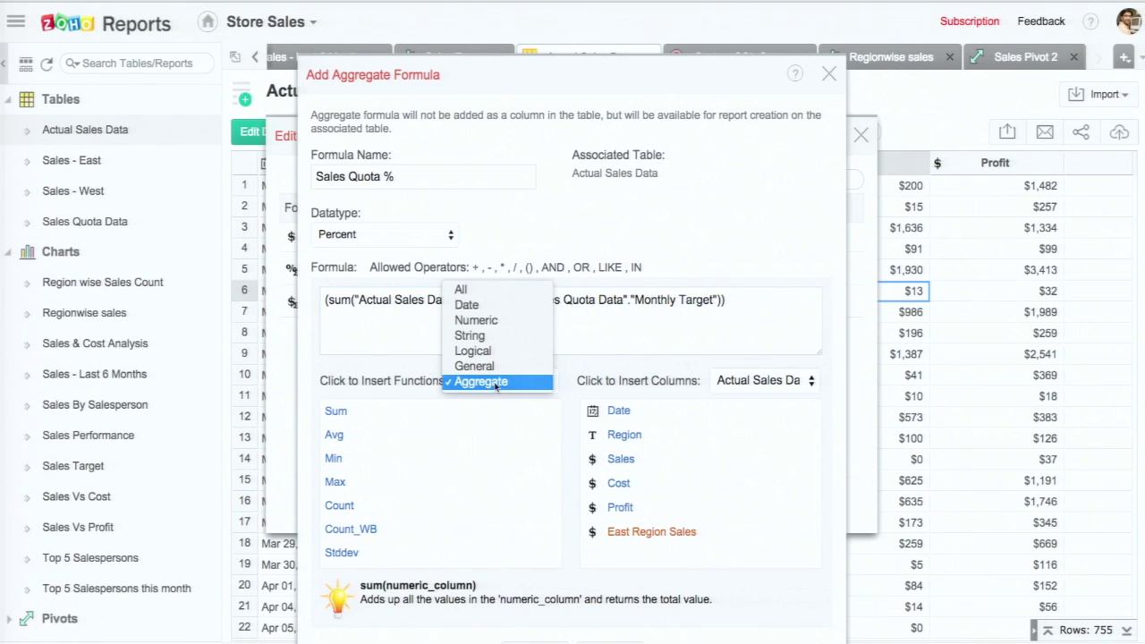
click(499, 305)
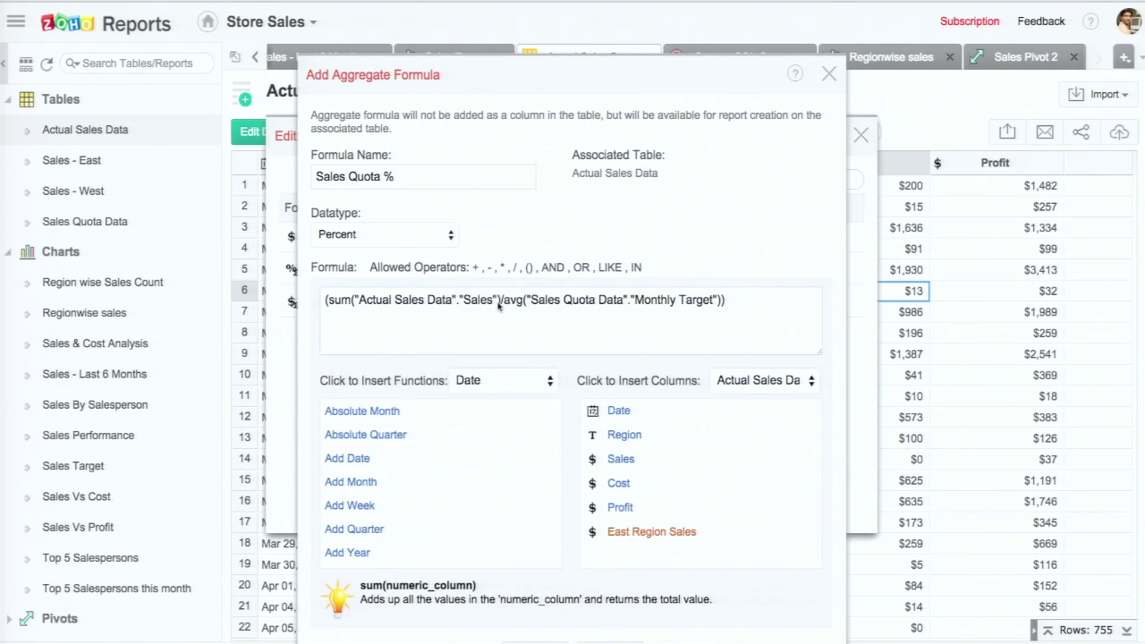
click(506, 388)
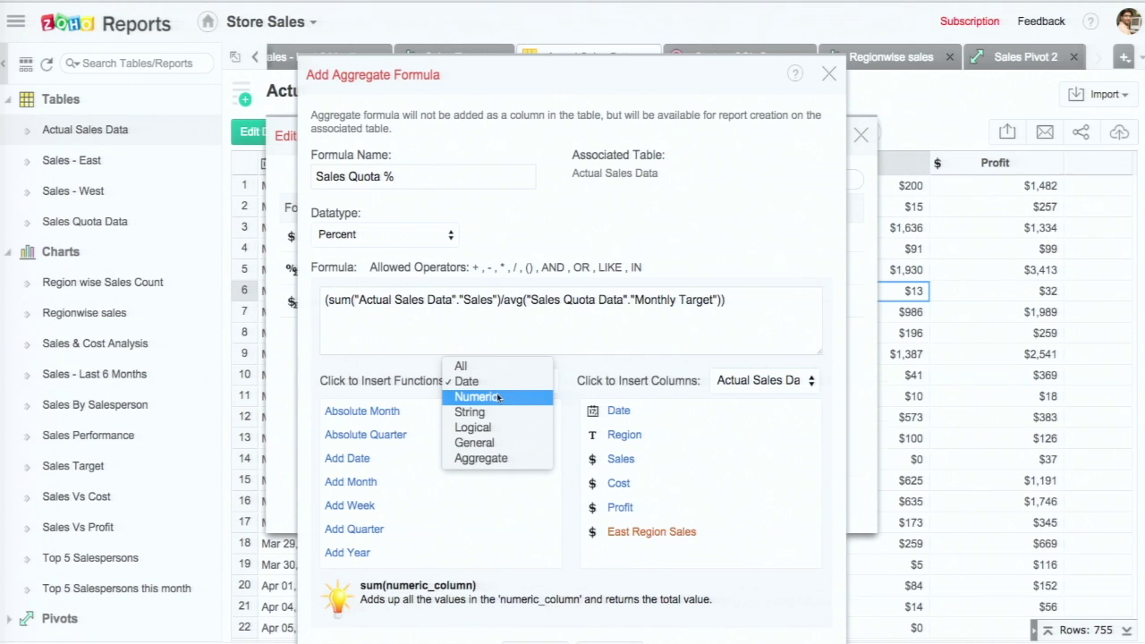
click(466, 381)
click(829, 73)
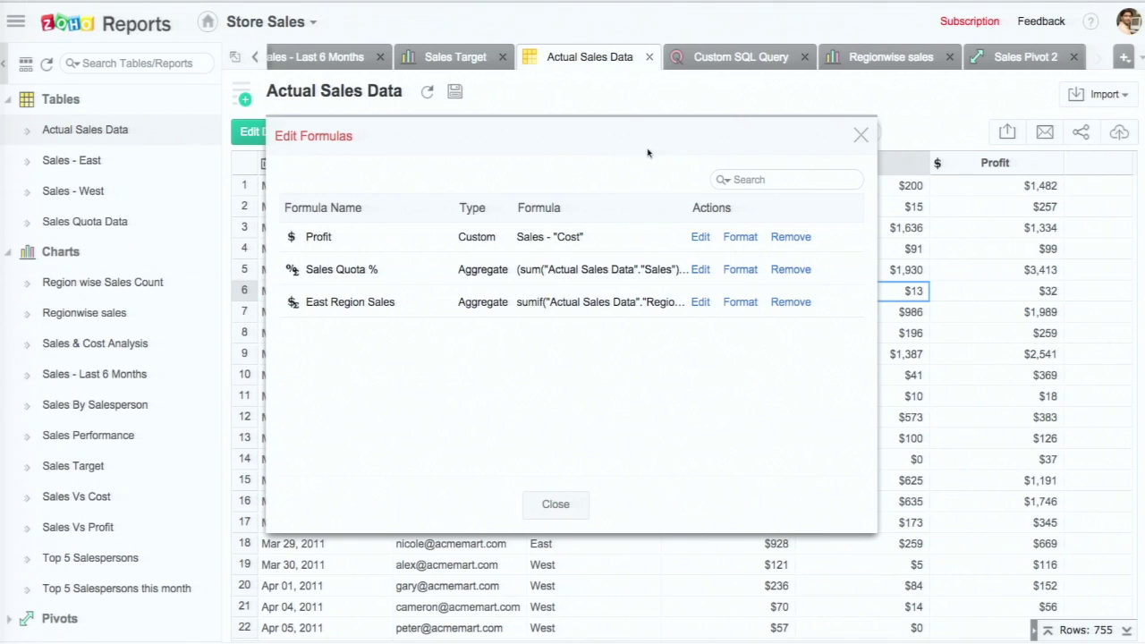
drag(622, 135, 562, 124)
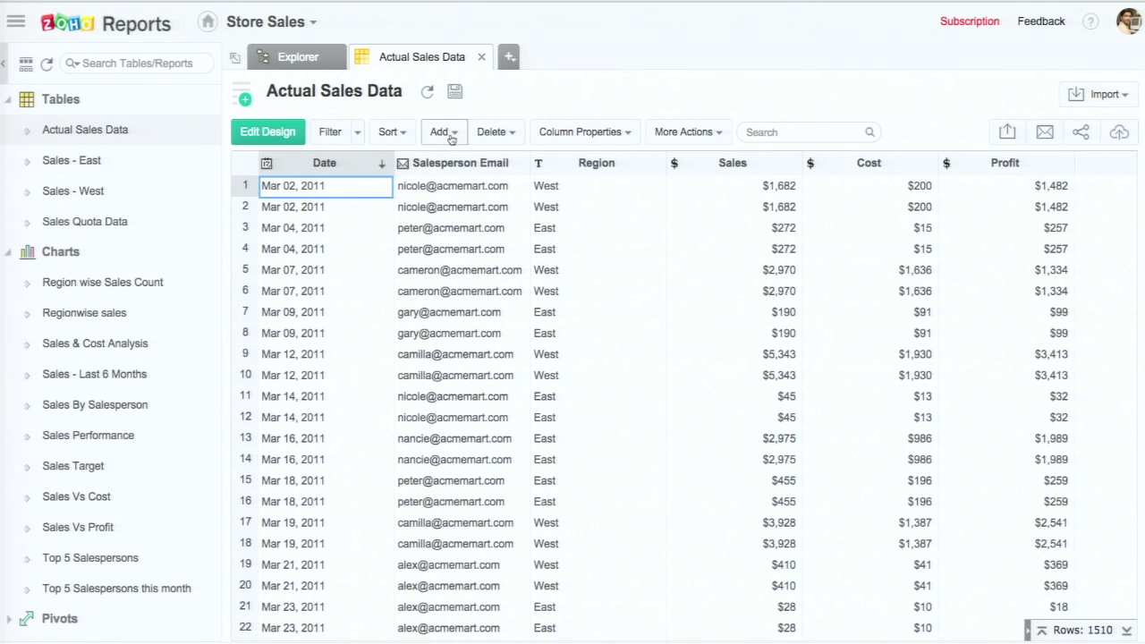
Step: Examine the East Region Sales aggregate formula of the Actual Sales Data table and close the formula list without editing anything
click(452, 136)
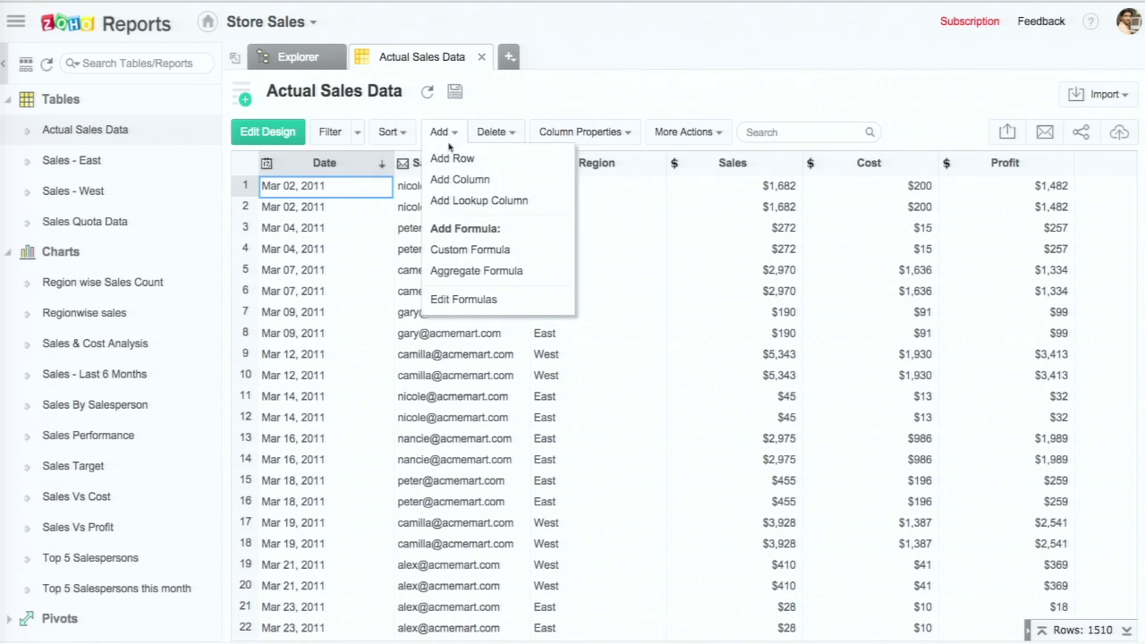
click(465, 299)
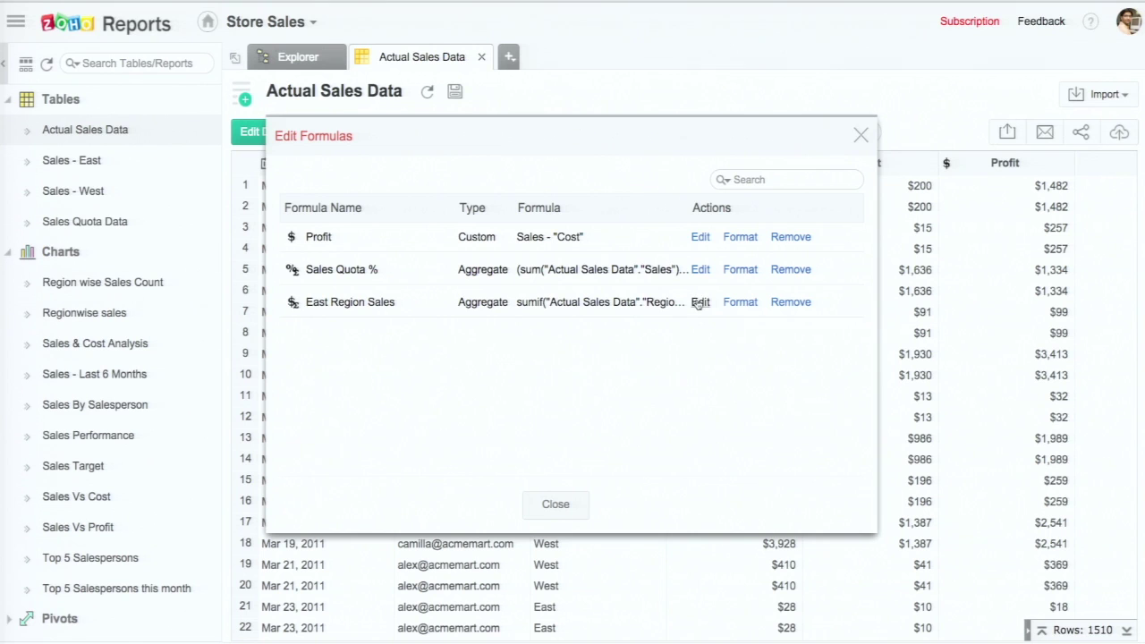
click(699, 303)
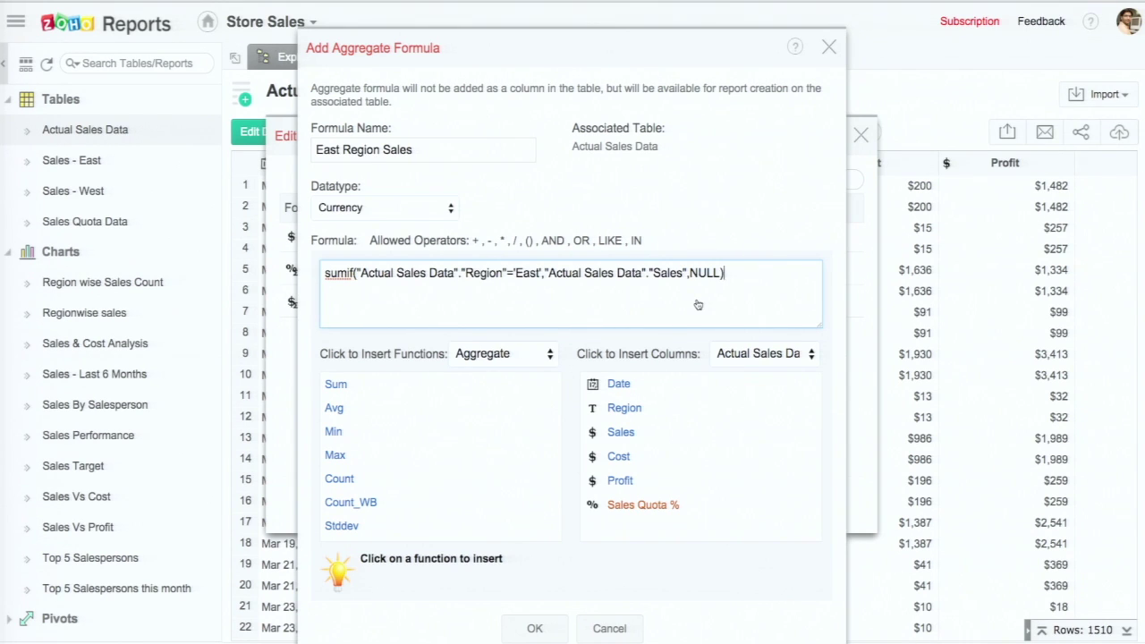
click(448, 157)
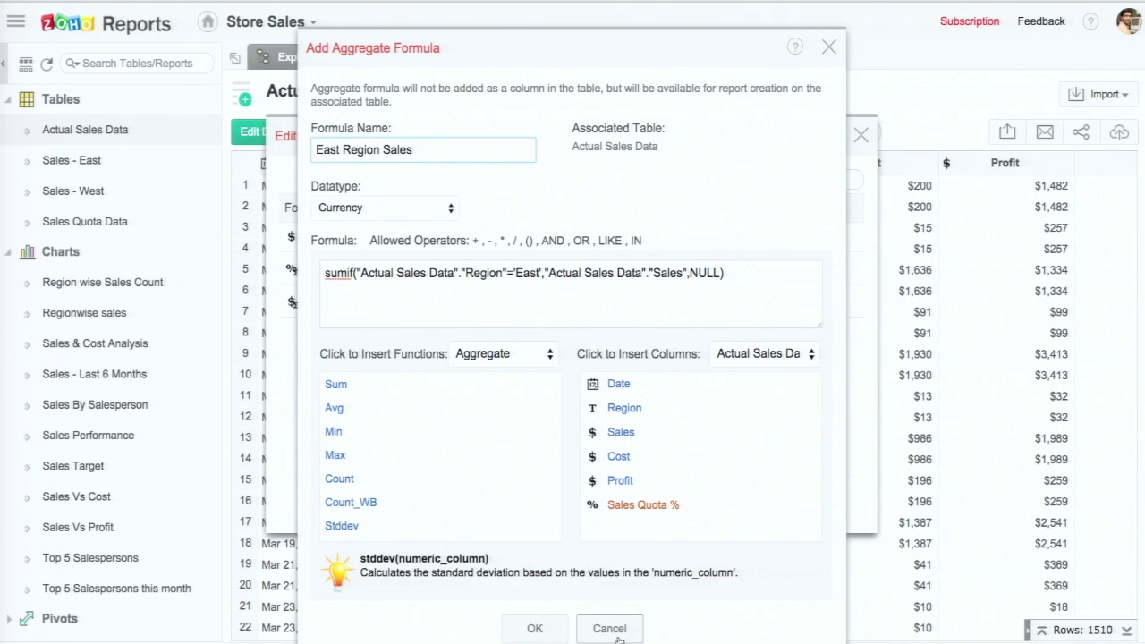
key(Return)
click(557, 510)
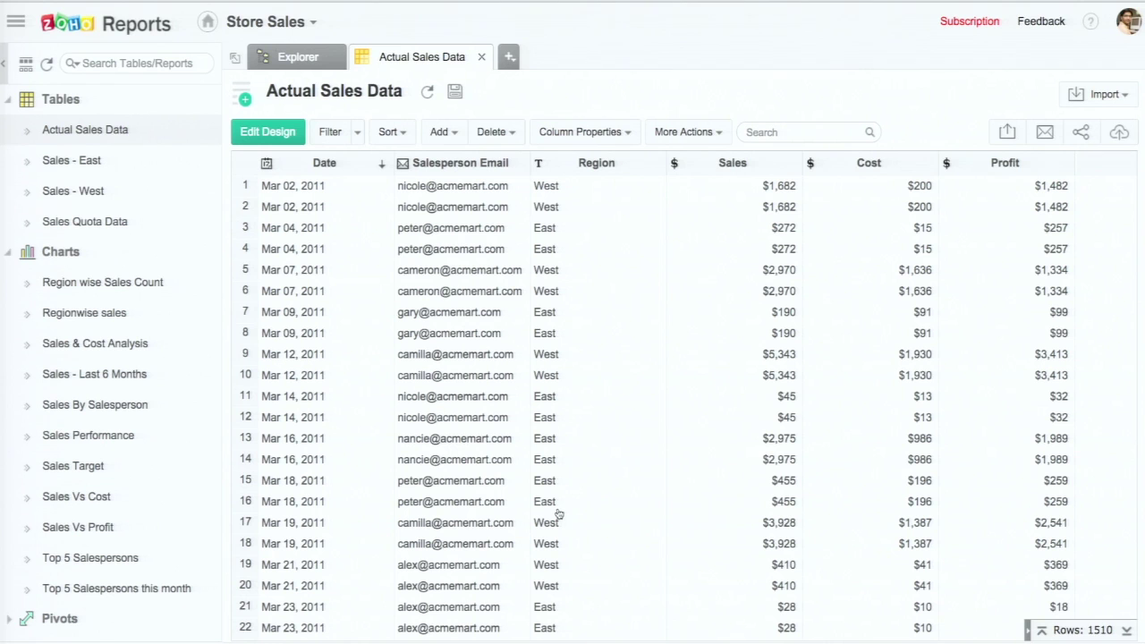
Step: Create a chart on Actual Sales Data with Date by Year on the X-axis and Sum of Sales and East Region Sales on the Y-axis
click(244, 97)
click(267, 185)
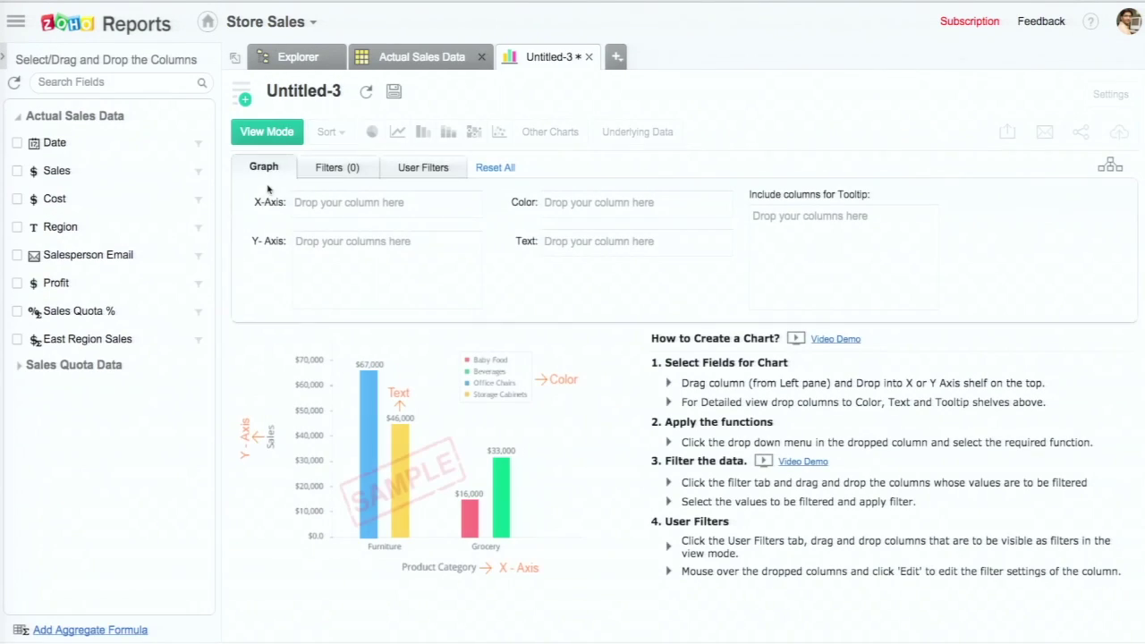
drag(103, 143, 322, 206)
drag(85, 170, 386, 276)
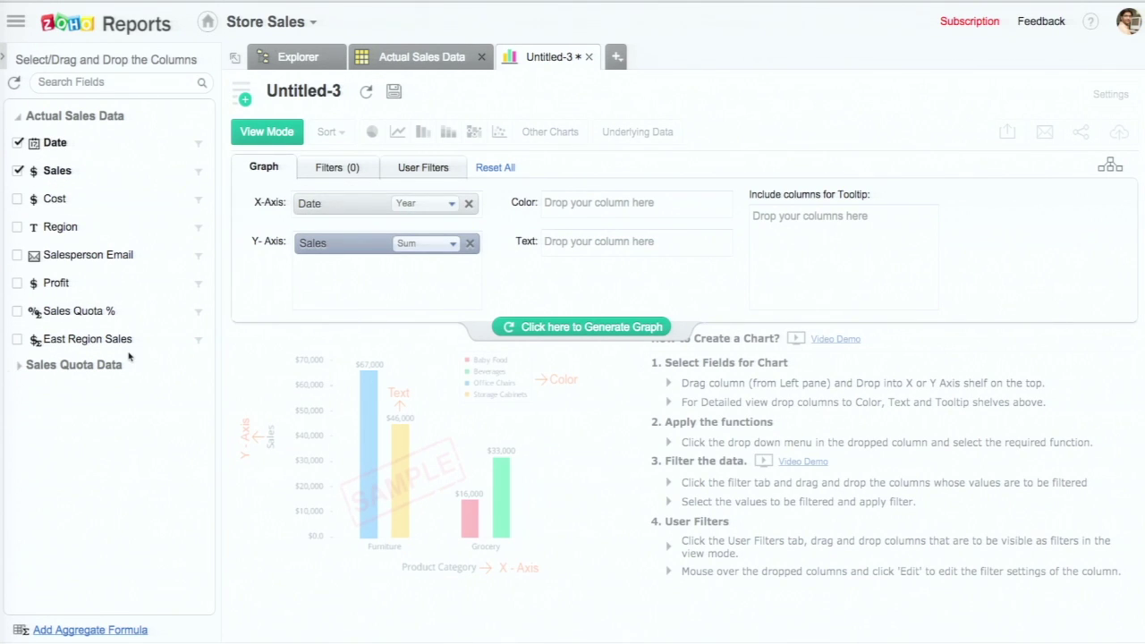
drag(115, 336, 403, 282)
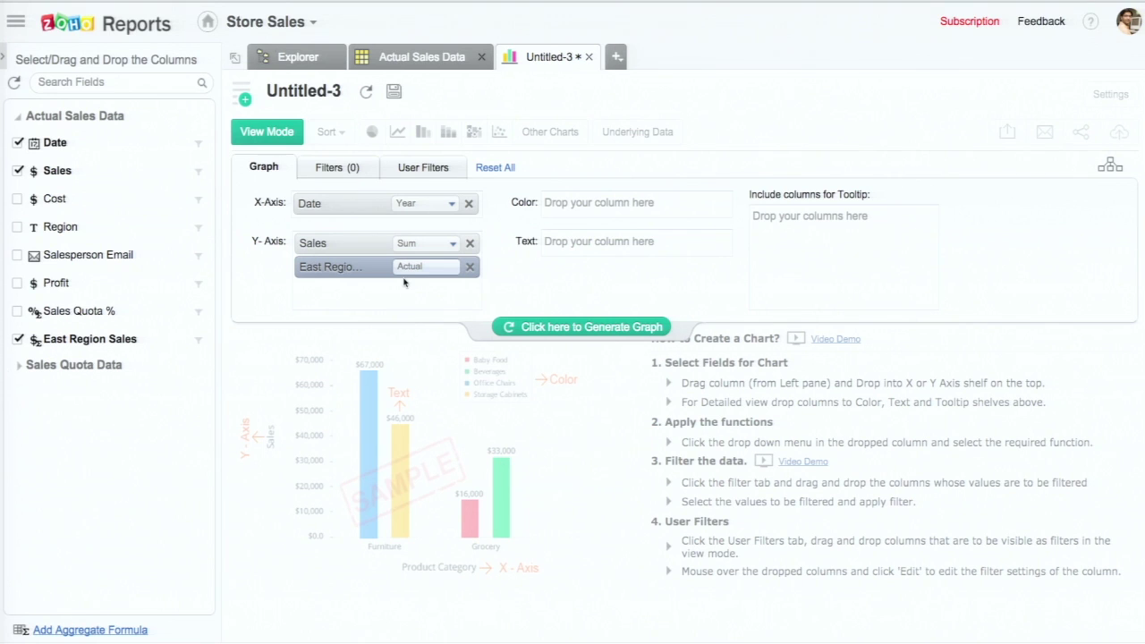
click(568, 325)
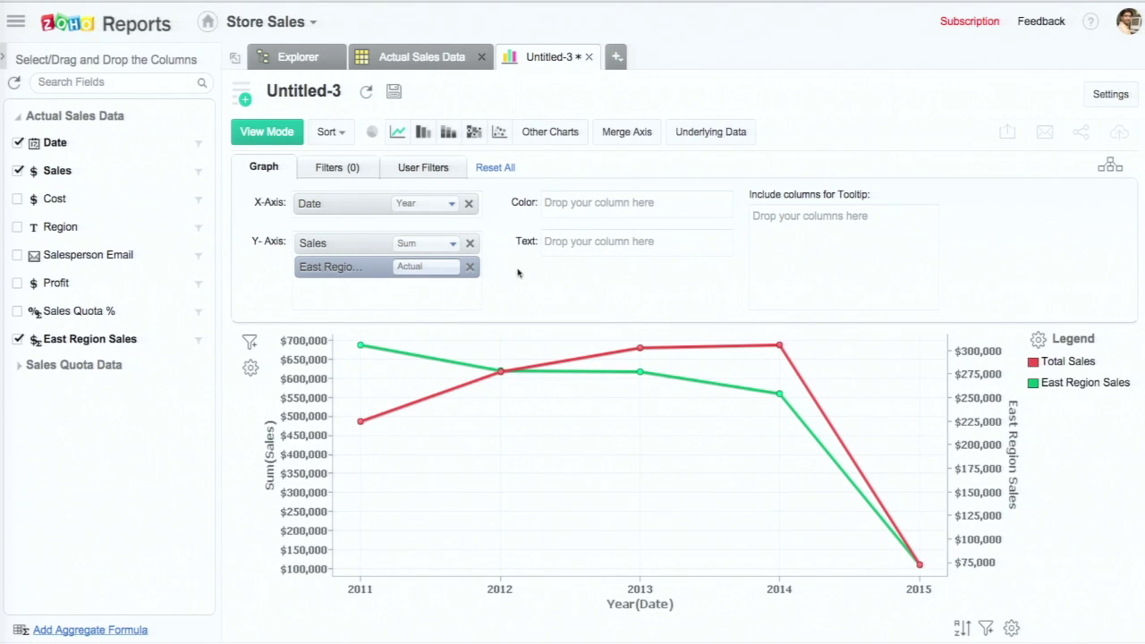
Step: Show the new sales chart as a bar chart in view mode and close it without saving
click(267, 135)
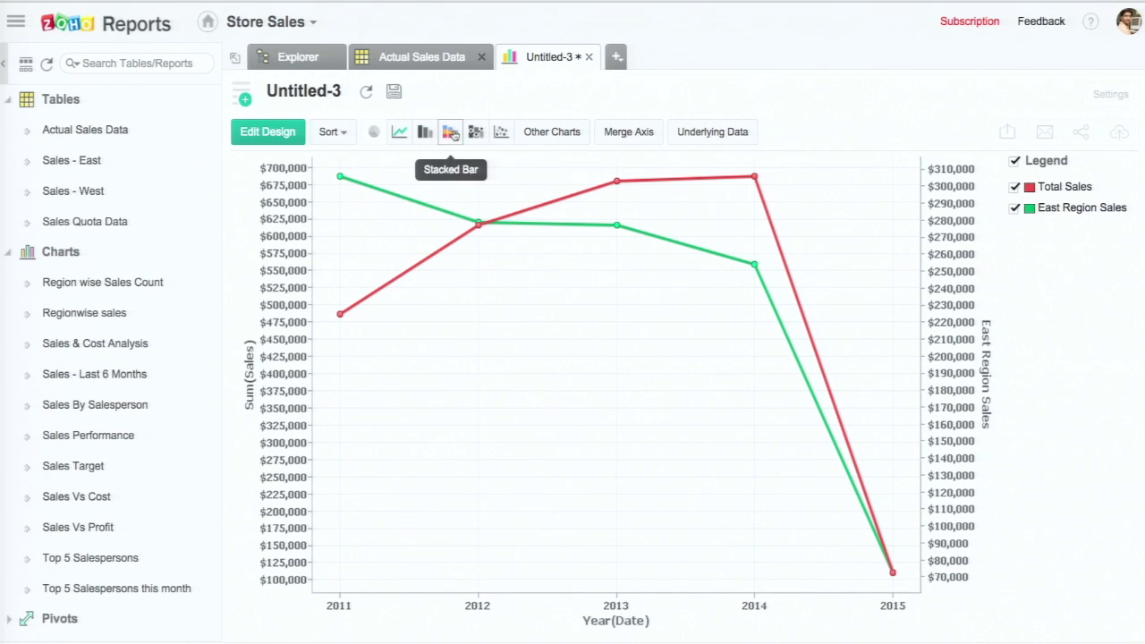
click(428, 132)
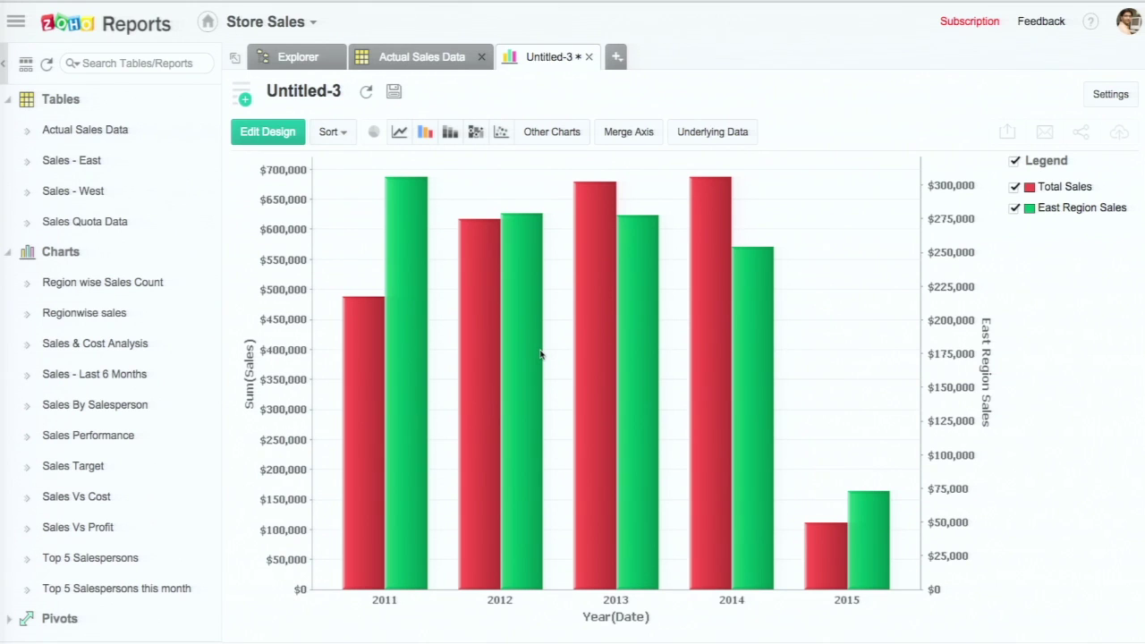
click(595, 358)
click(588, 56)
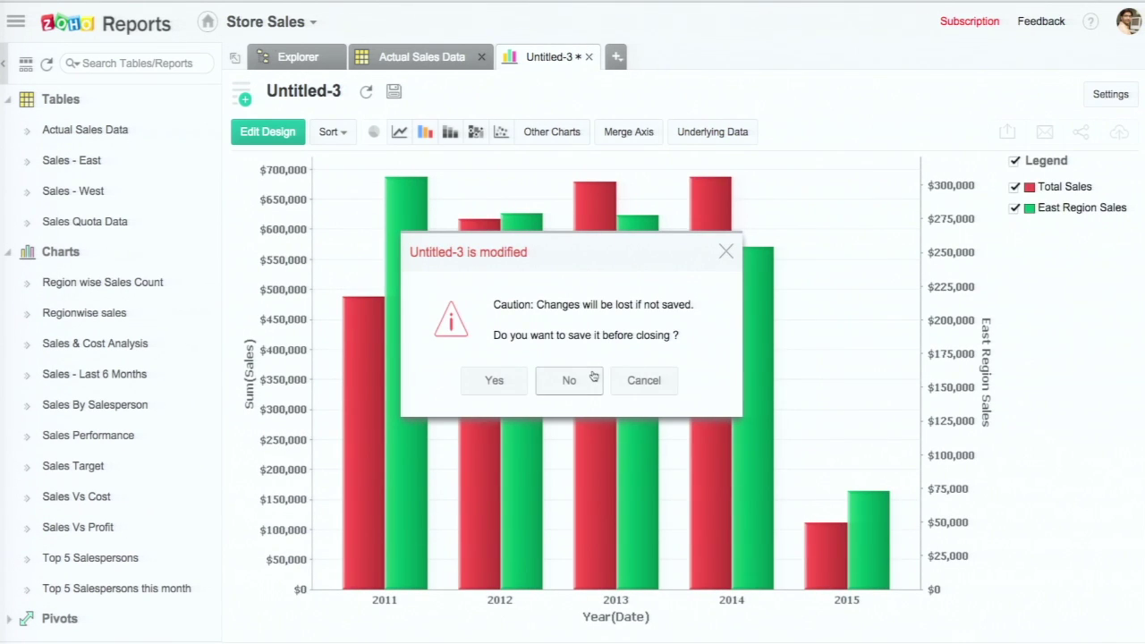
click(589, 380)
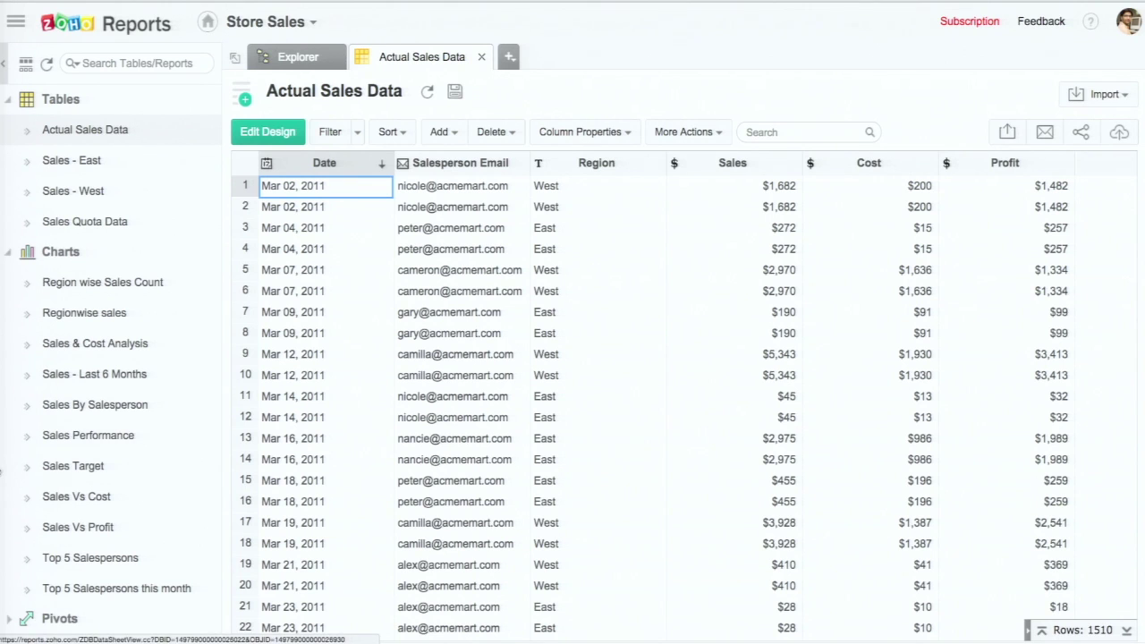
Step: Open the Sales Dashboard and look through its summary figures and charts
scroll(9, 478, down, 4)
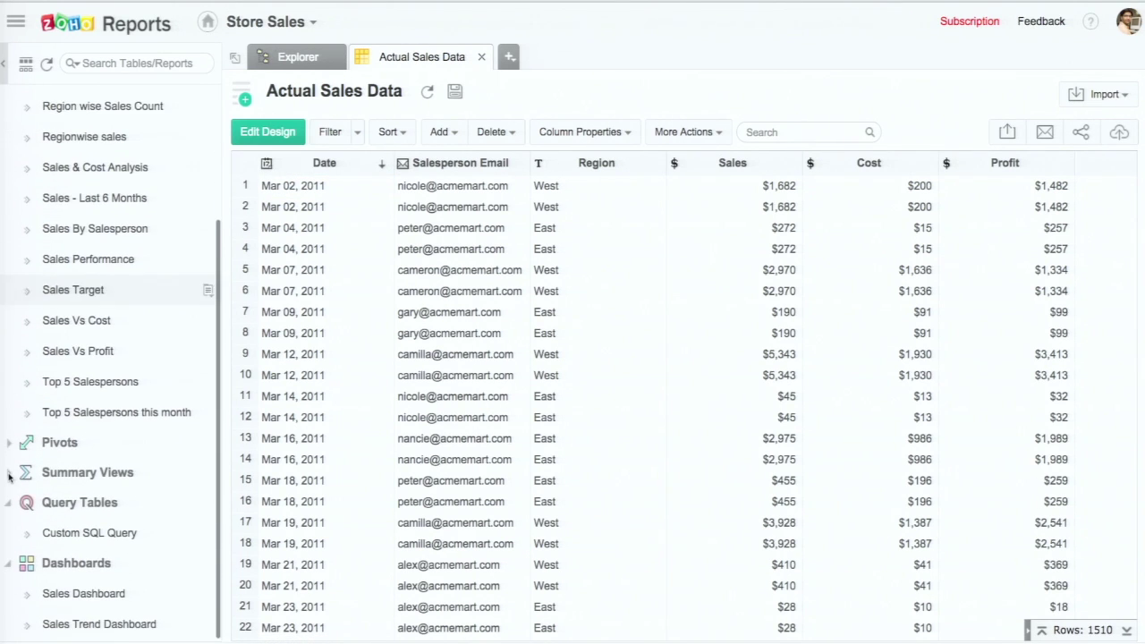
click(83, 595)
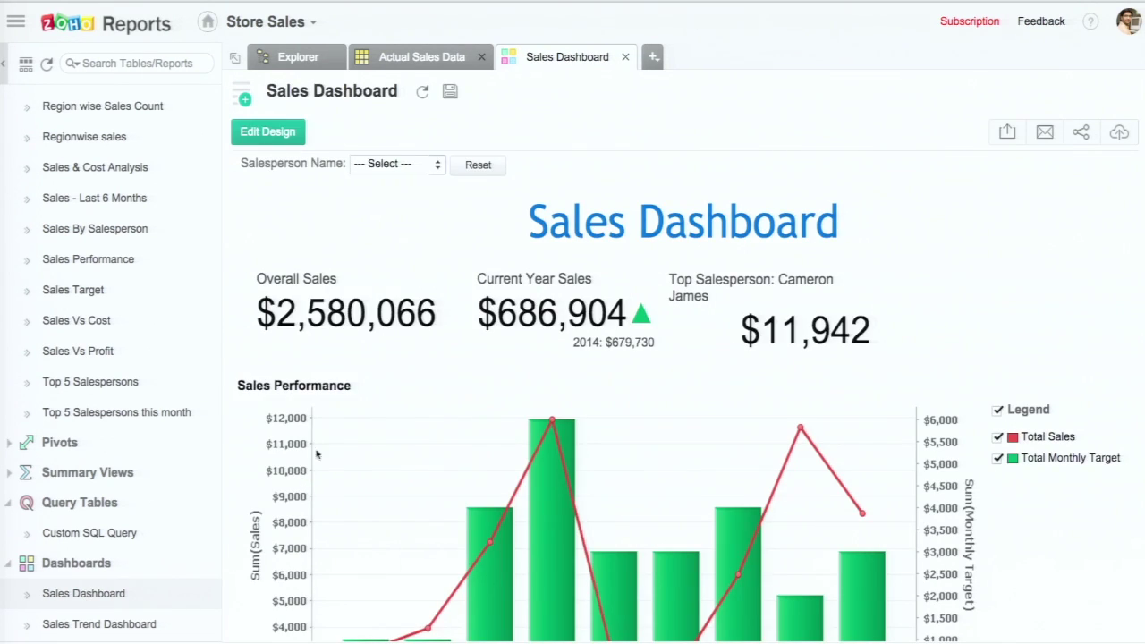
scroll(608, 240, down, 5)
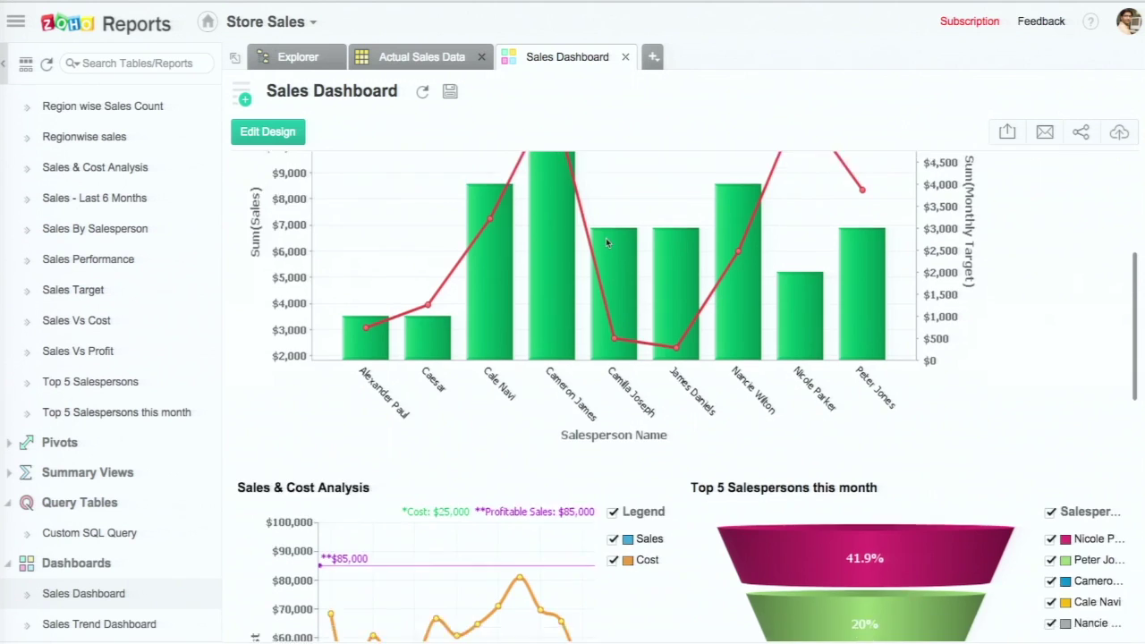
scroll(605, 242, down, 3)
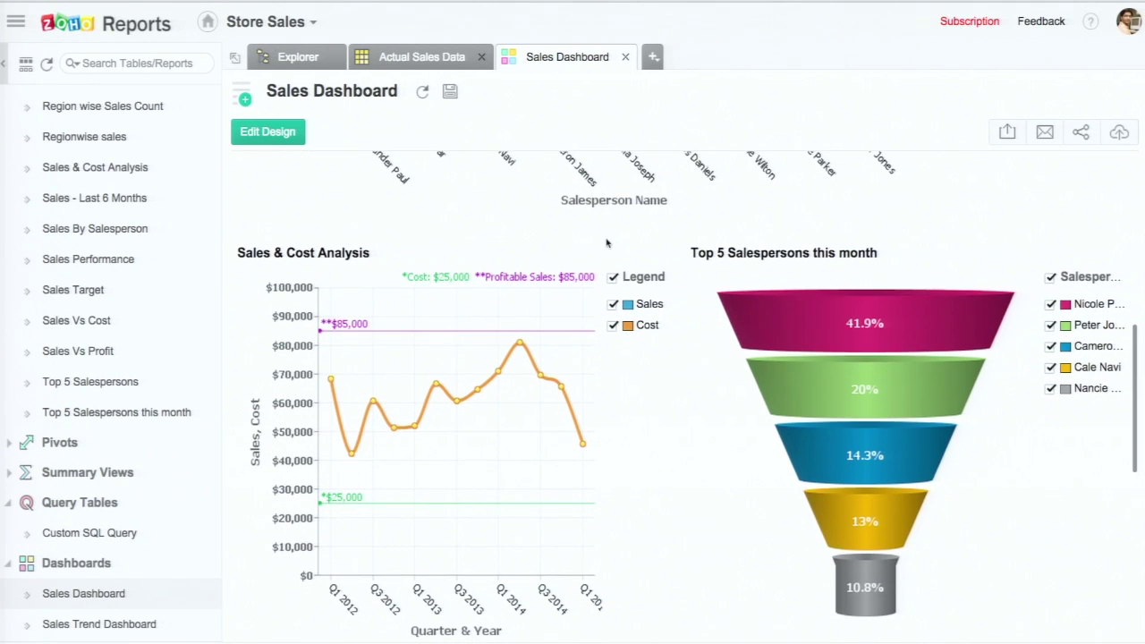
scroll(606, 242, up, 8)
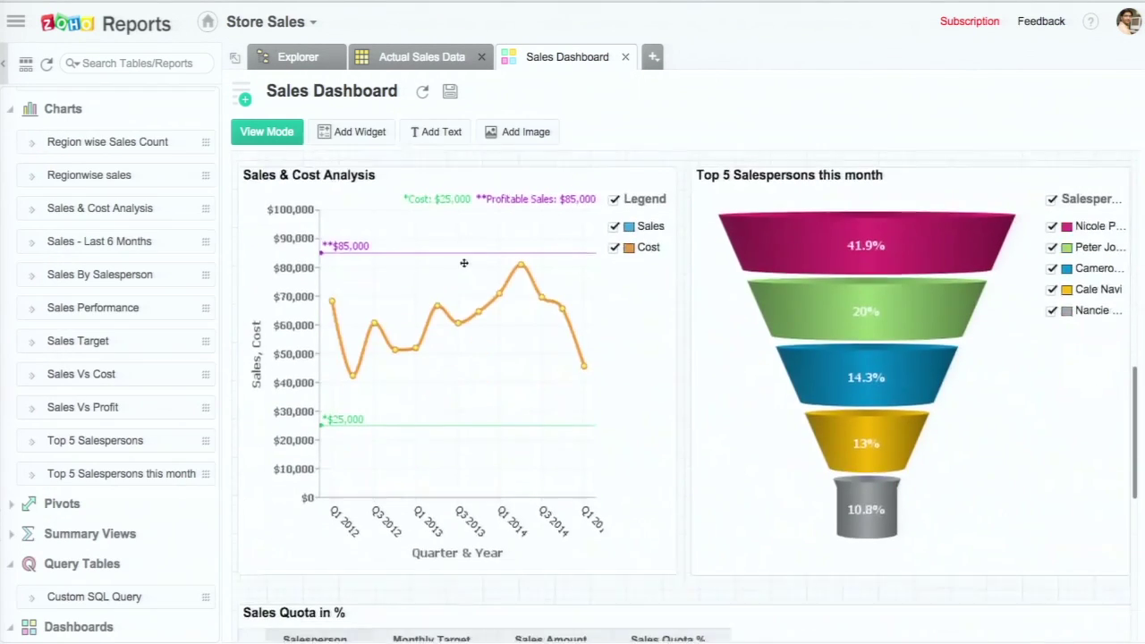
Step: Examine the Sales Dashboard layout in design mode down to the Sales Performance pivot, and return to view mode
scroll(464, 263, down, 10)
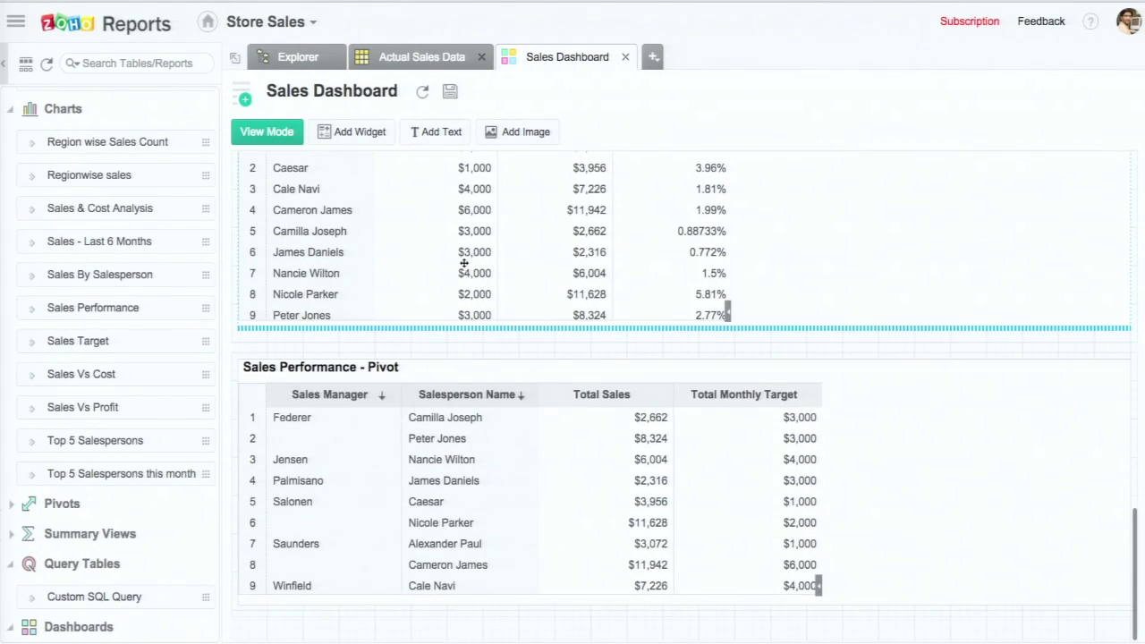
scroll(464, 263, up, 5)
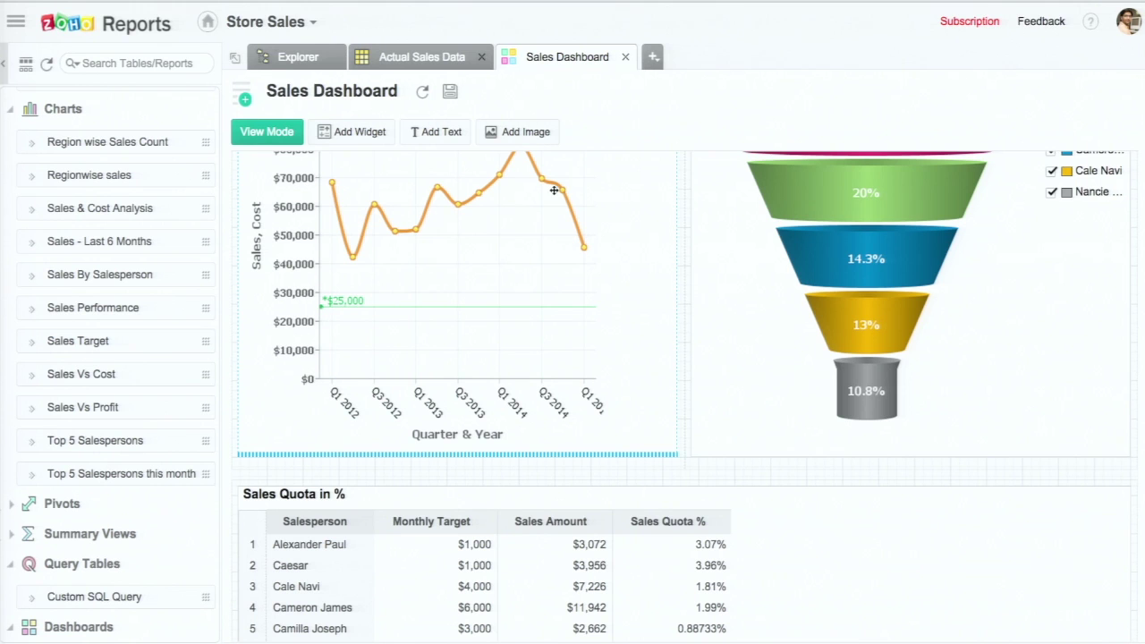
scroll(666, 186, up, 2)
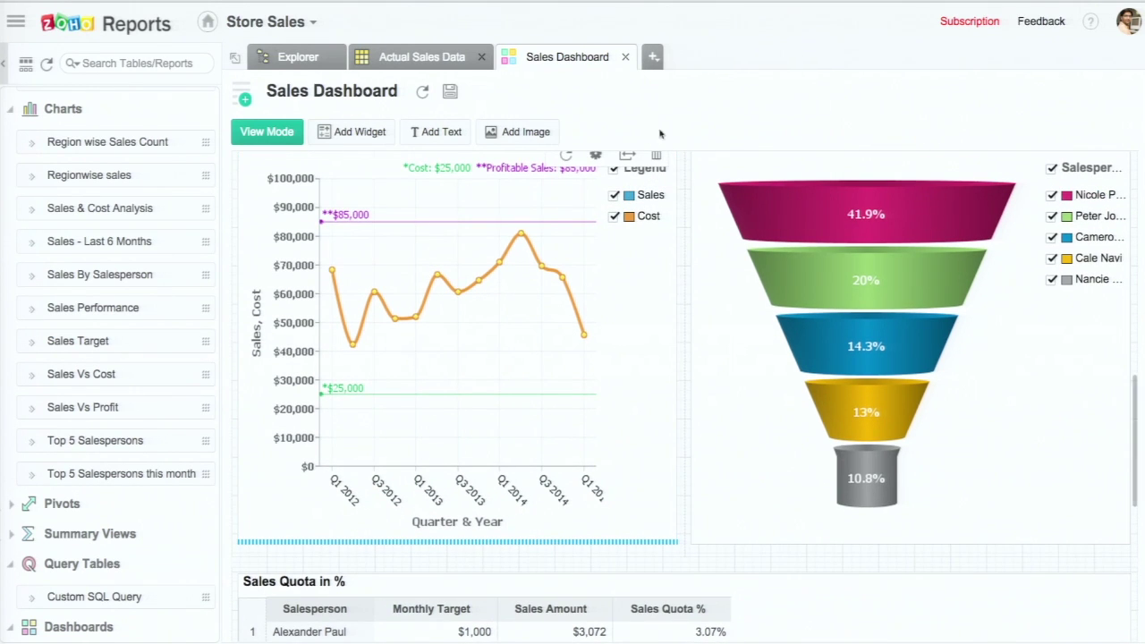
click(273, 132)
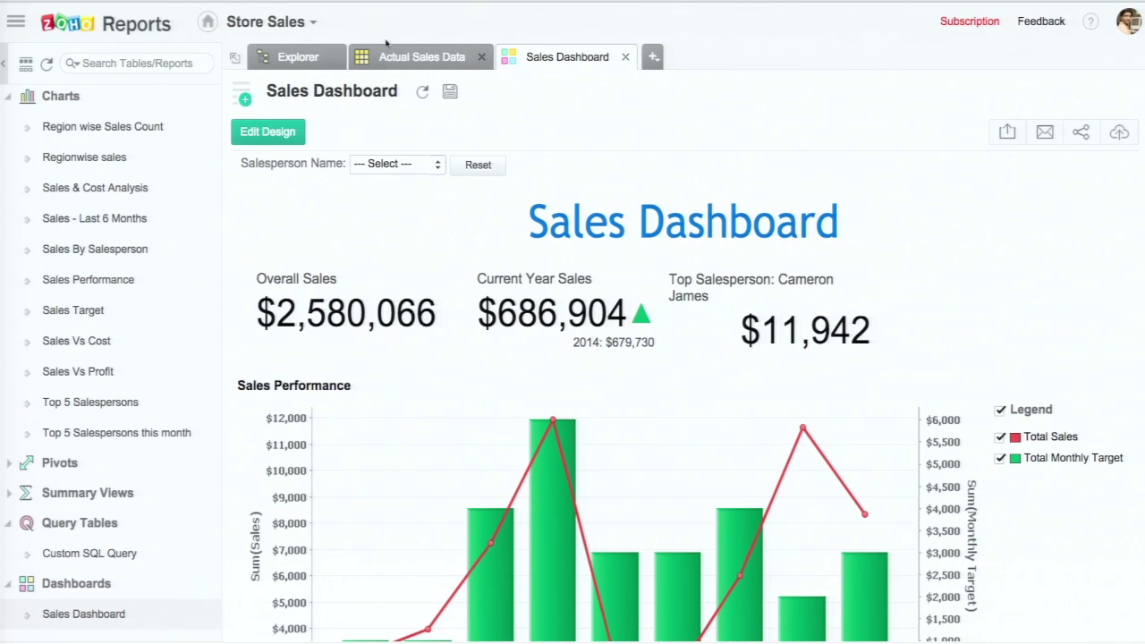
Step: Look at the database group user settings for Store Sales from the Explorer, leaving them unchanged
click(301, 59)
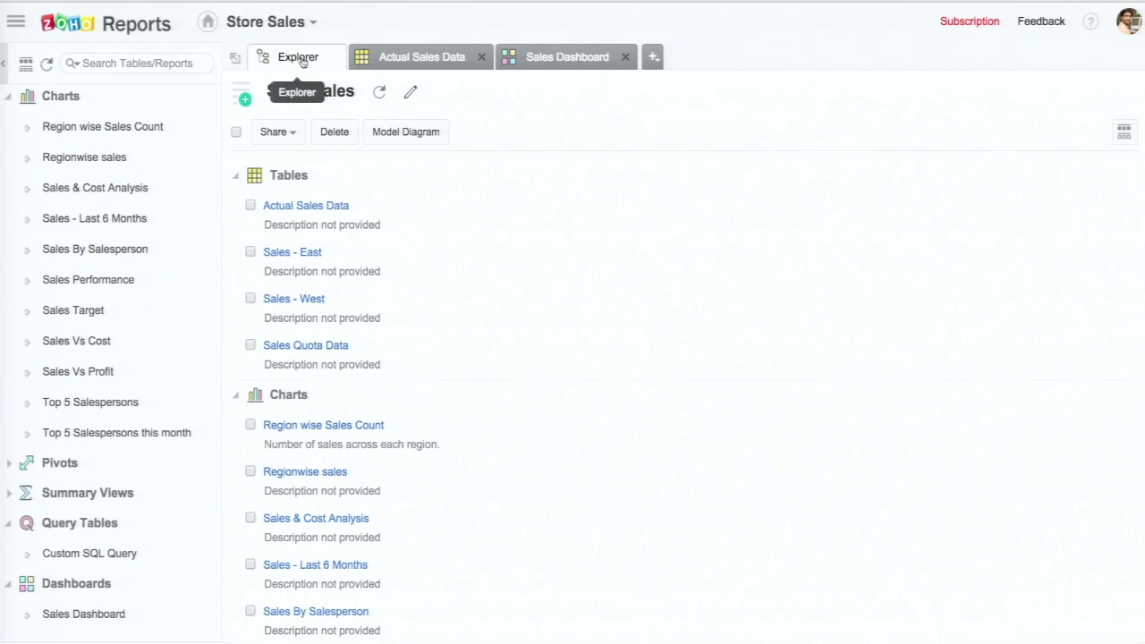
click(291, 135)
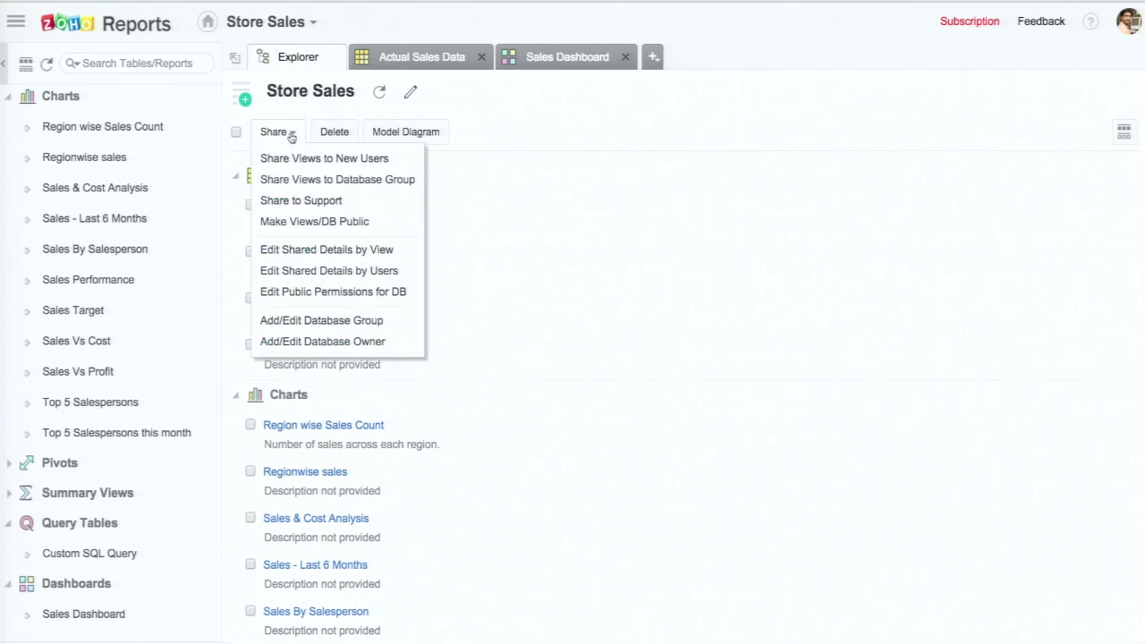
click(332, 319)
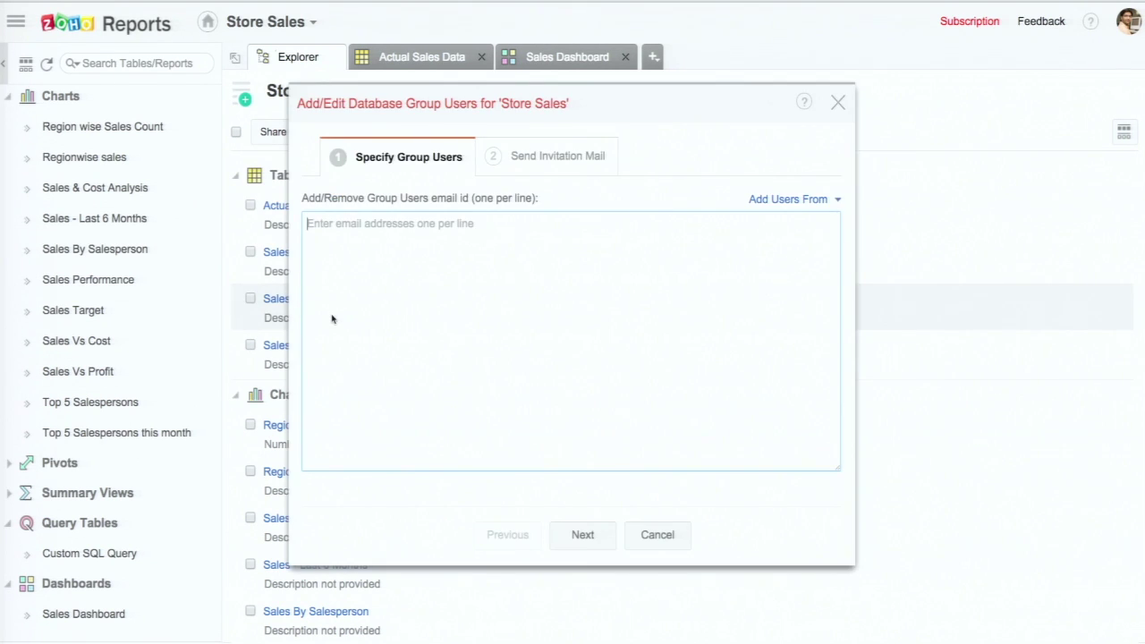
key(Escape)
Step: Submit the Store Sales database owners' e-mail list, with notification mail for newly added and removed members
click(245, 98)
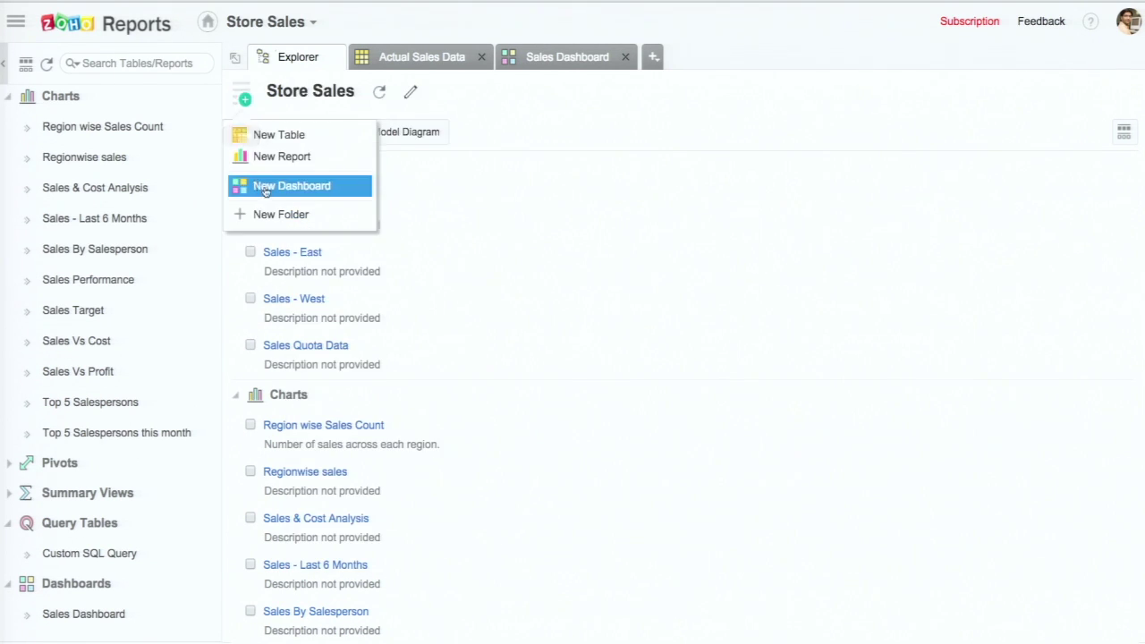
click(280, 132)
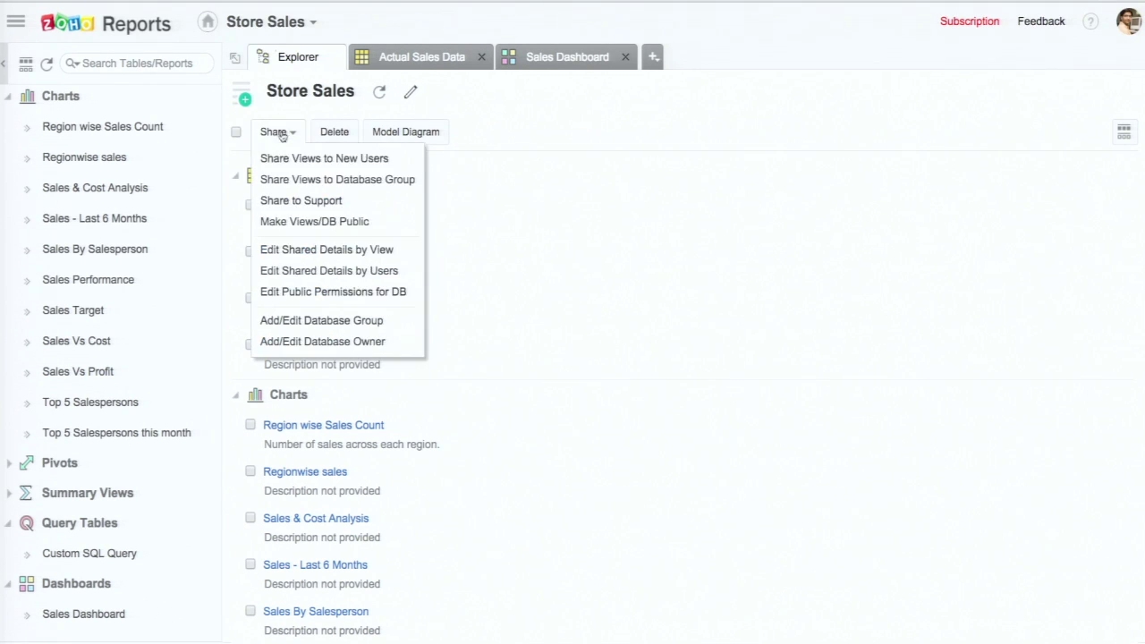
click(324, 342)
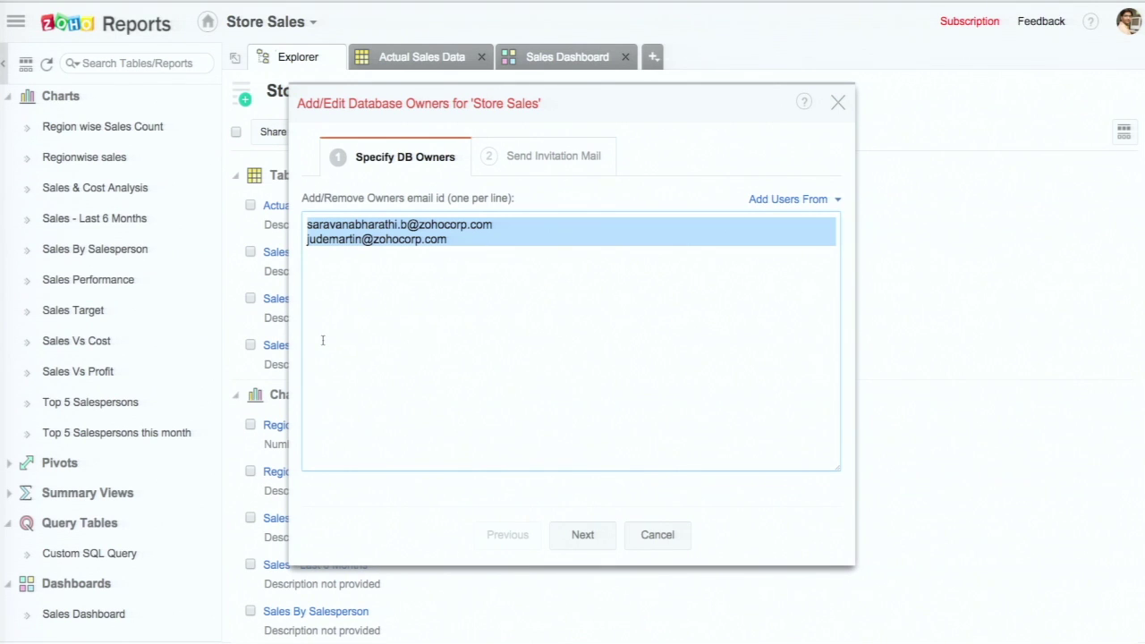
click(323, 340)
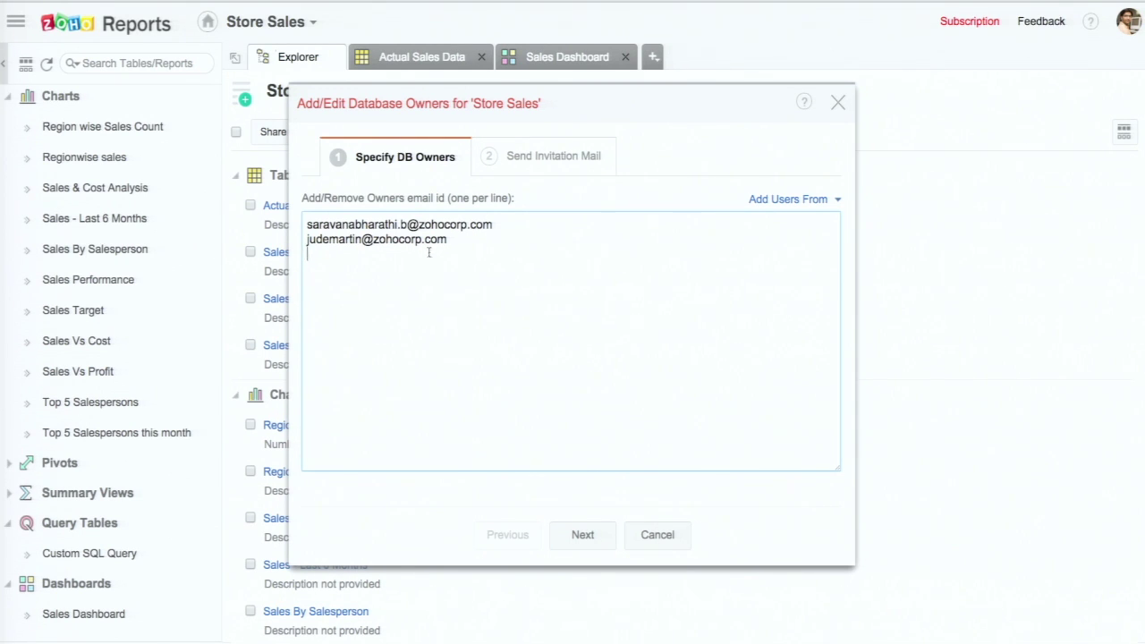
click(516, 166)
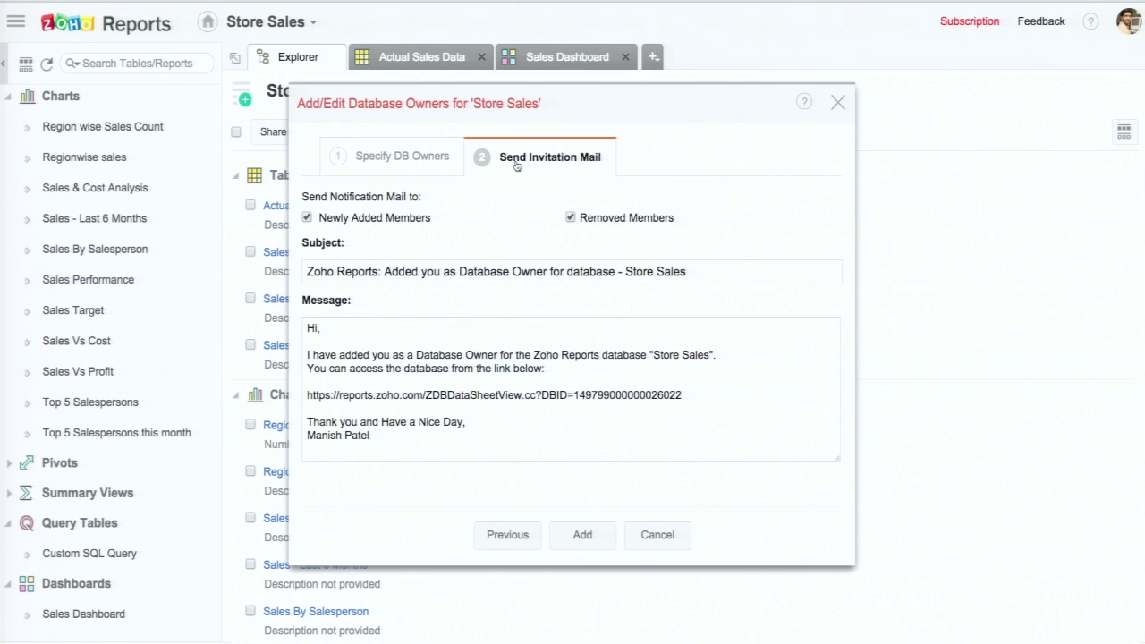
click(583, 534)
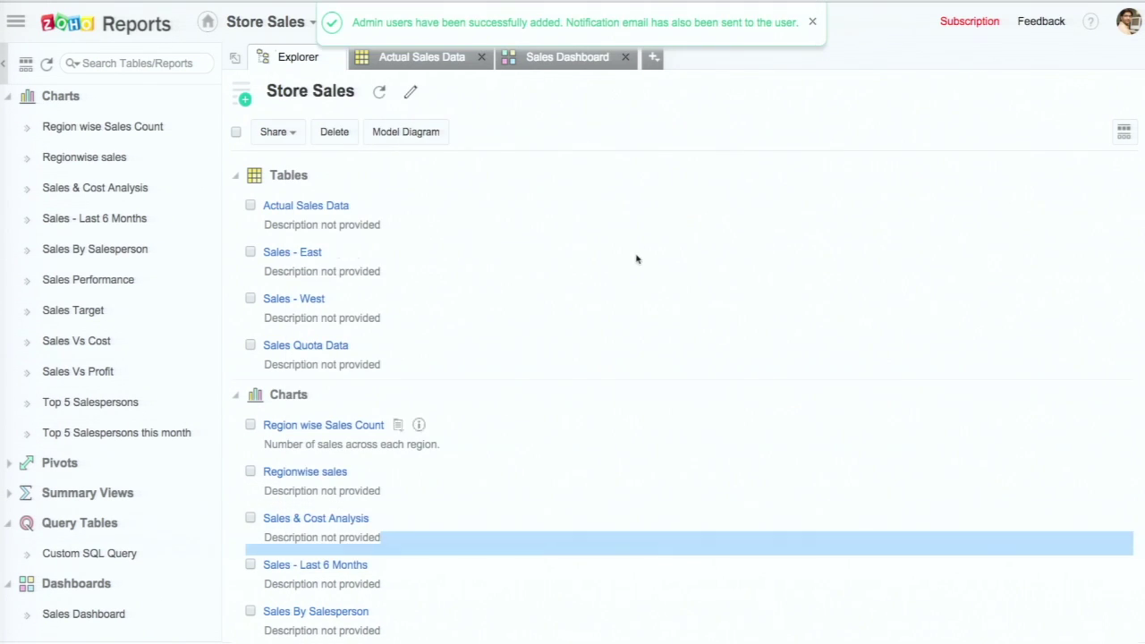
Step: Open the Sales Dashboard and look at its dialog for sharing with new users, closing it without sharing
click(574, 58)
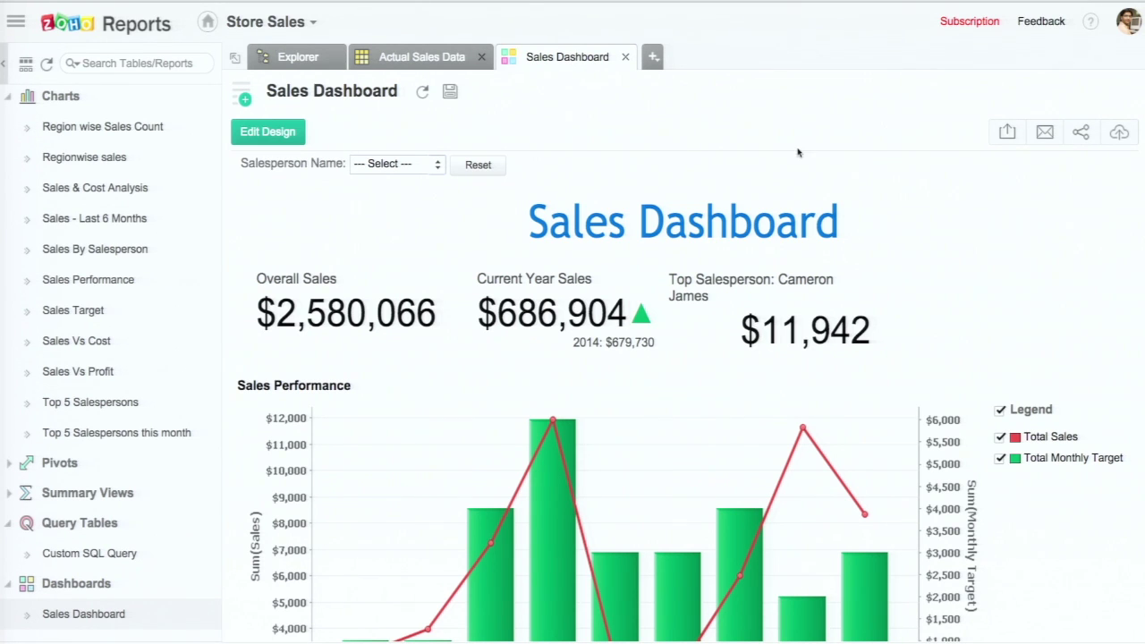
click(1082, 134)
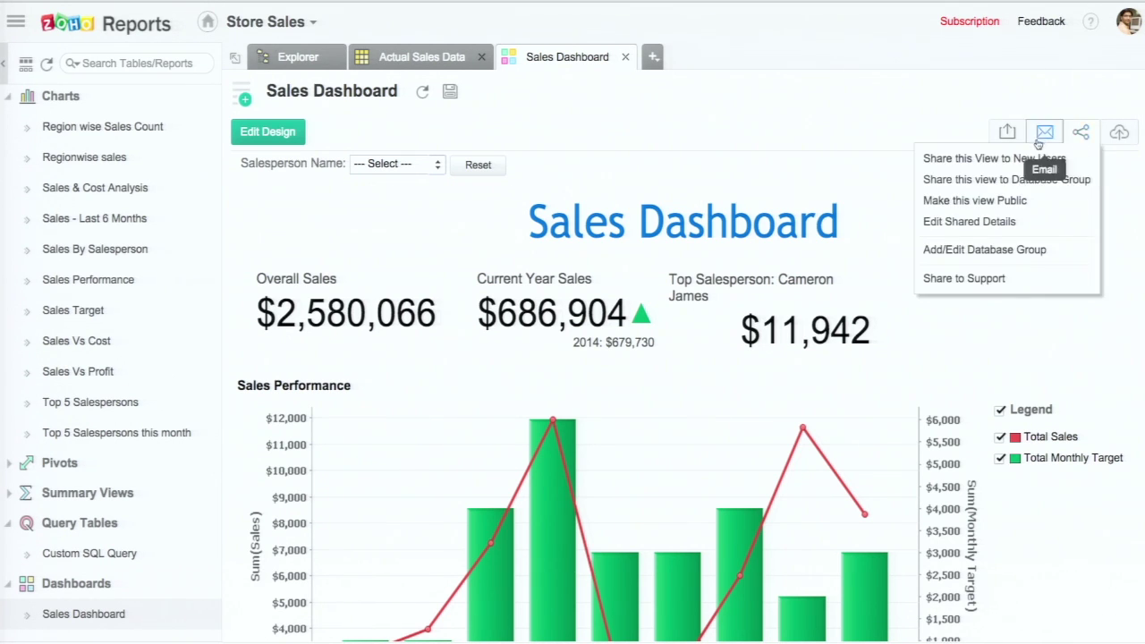
click(1013, 161)
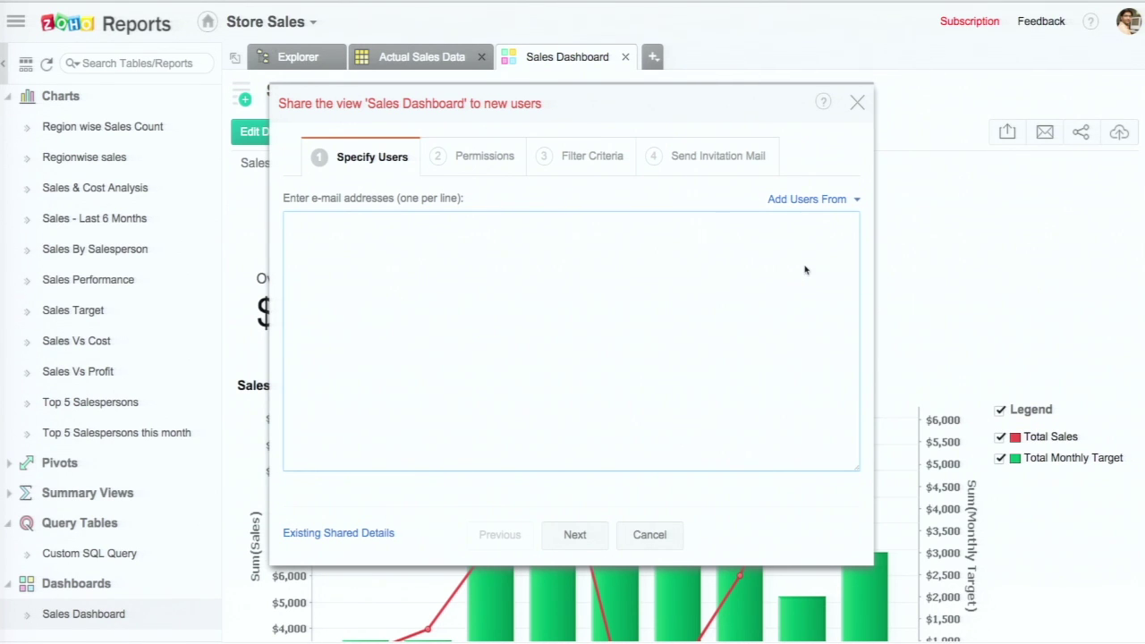
click(855, 102)
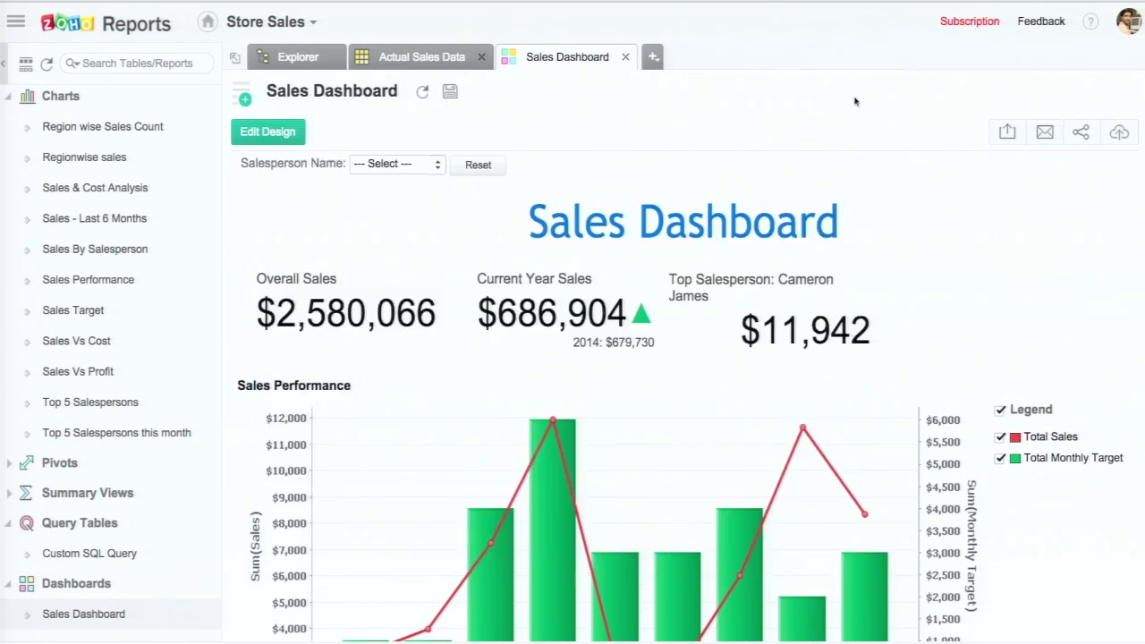
Step: Start sharing the Sales Dashboard with a new user by entering the user's e-mail address
click(1082, 134)
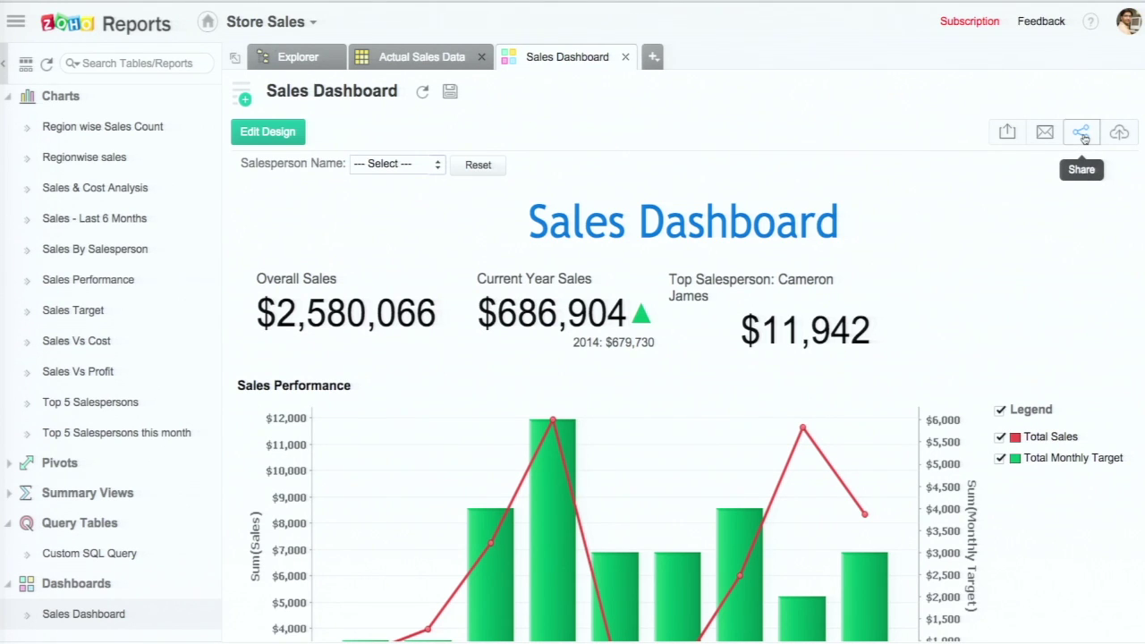
click(1062, 157)
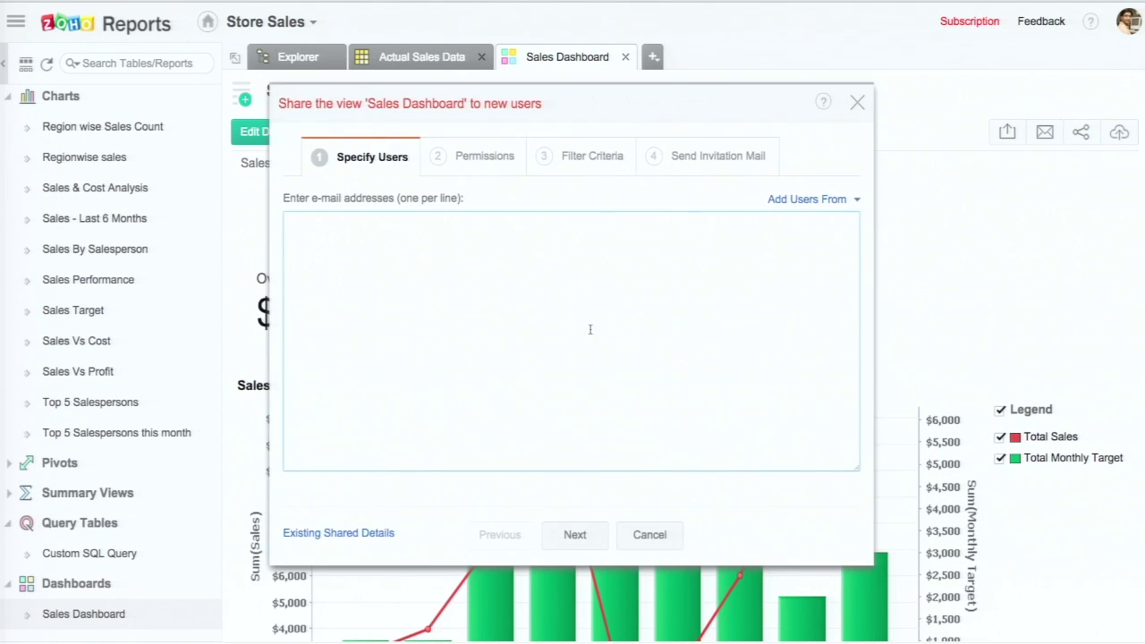
text(anand)
click(509, 247)
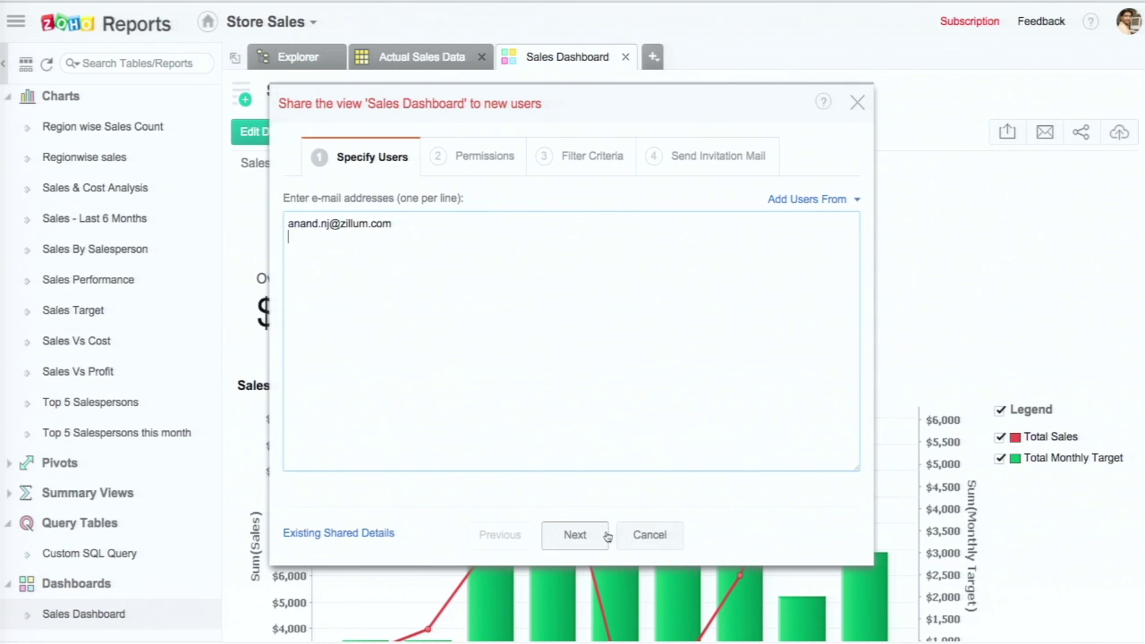
click(575, 535)
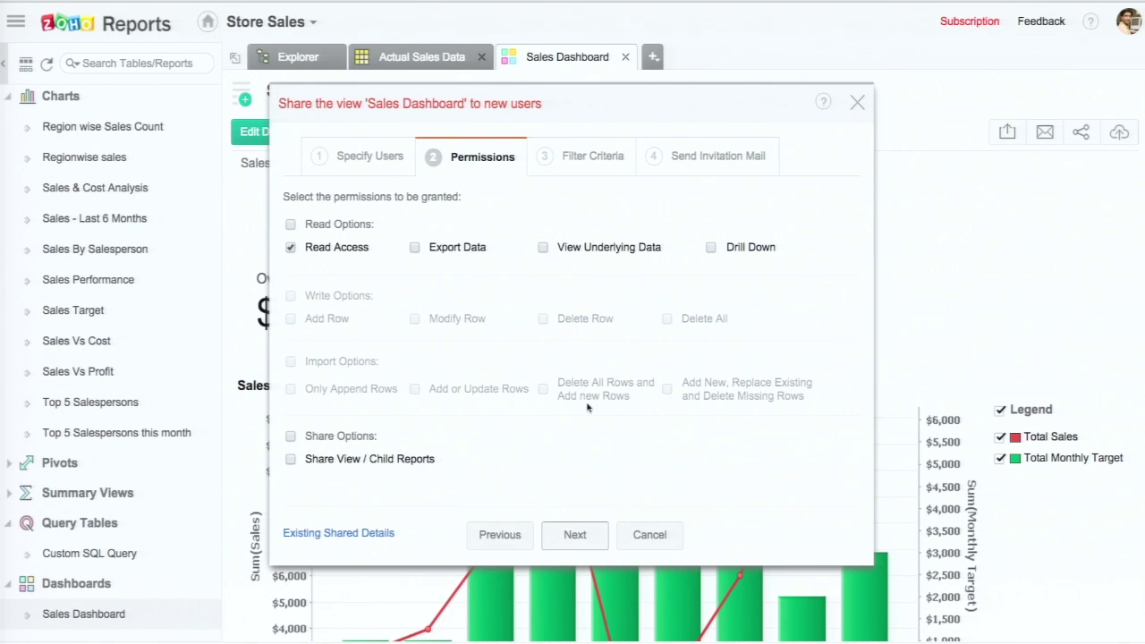
Step: Grant the new user Export Data, View Underlying Data, Drill Down and Share Options permissions in addition to Read Access
click(414, 247)
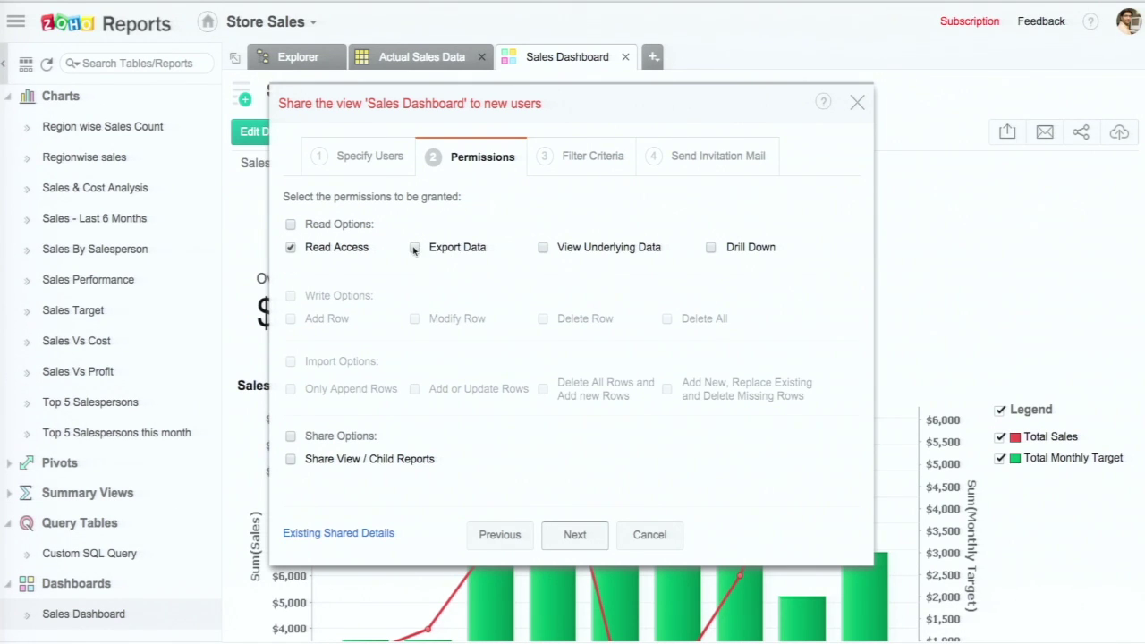
click(543, 248)
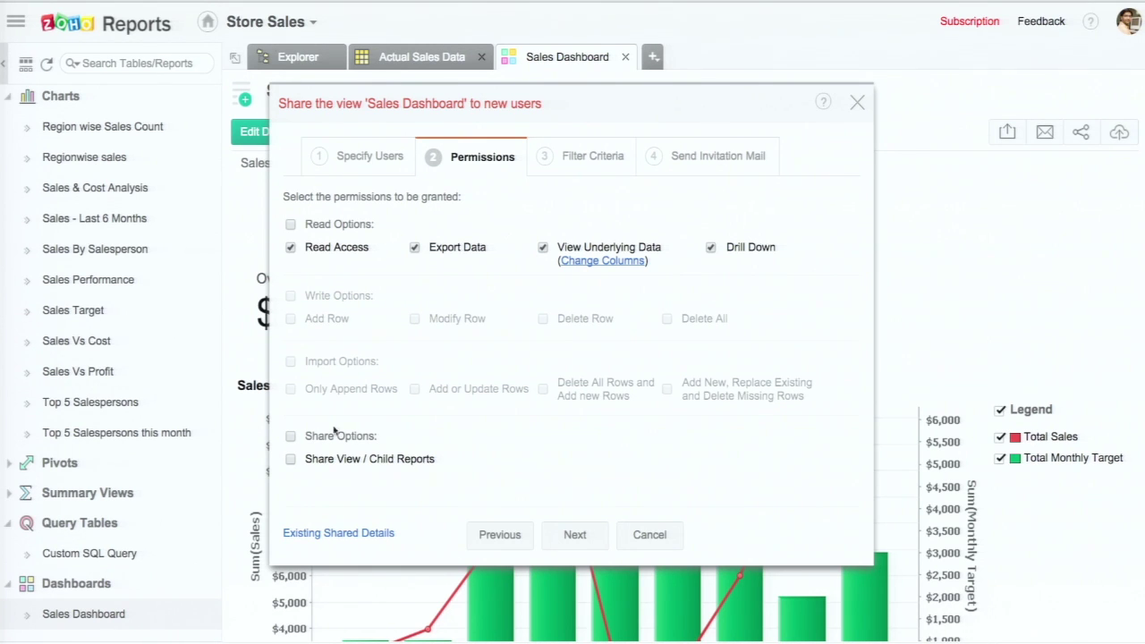
click(291, 437)
click(582, 540)
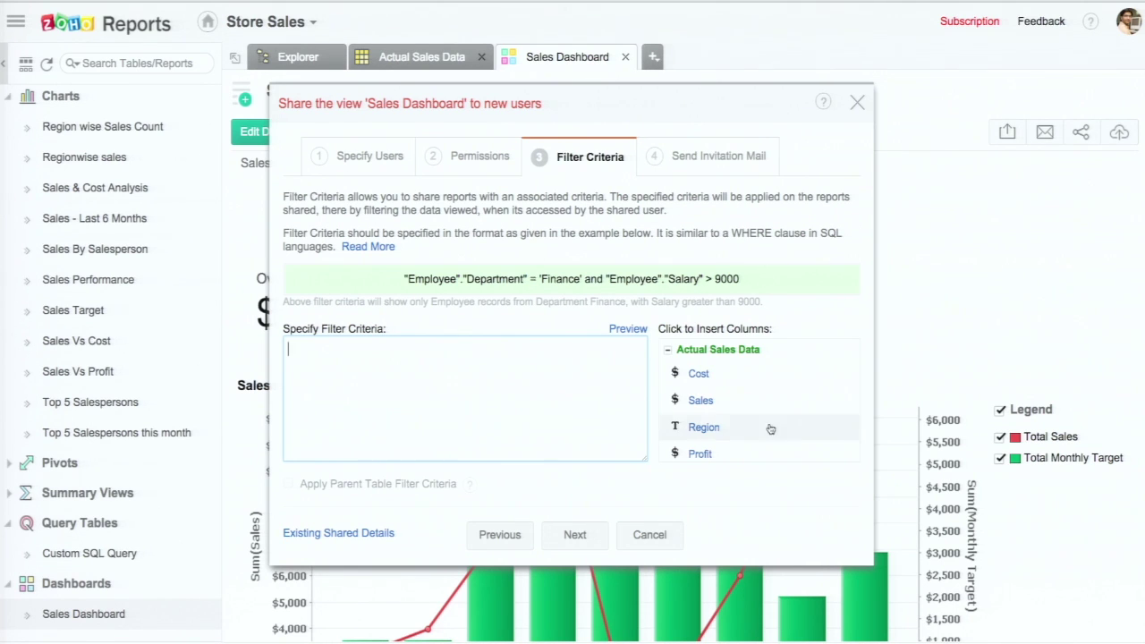
Step: Restrict the shared dashboard with the filter criteria "Actual Sales Data"."Region"='West' and share it with the invitation mail
click(711, 428)
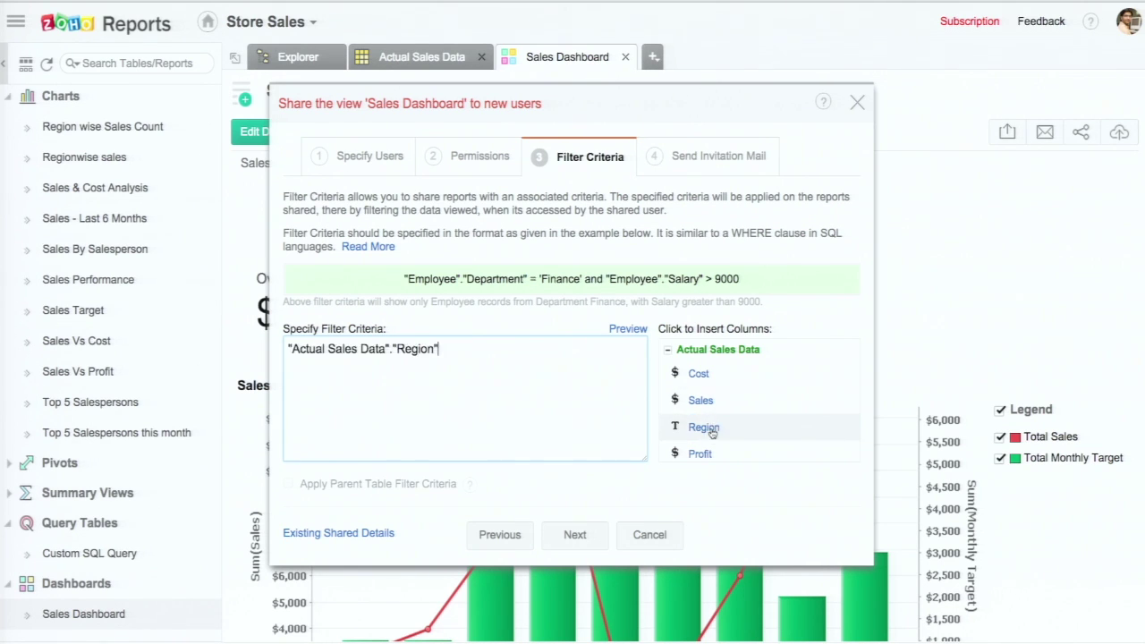
text(='West')
click(576, 534)
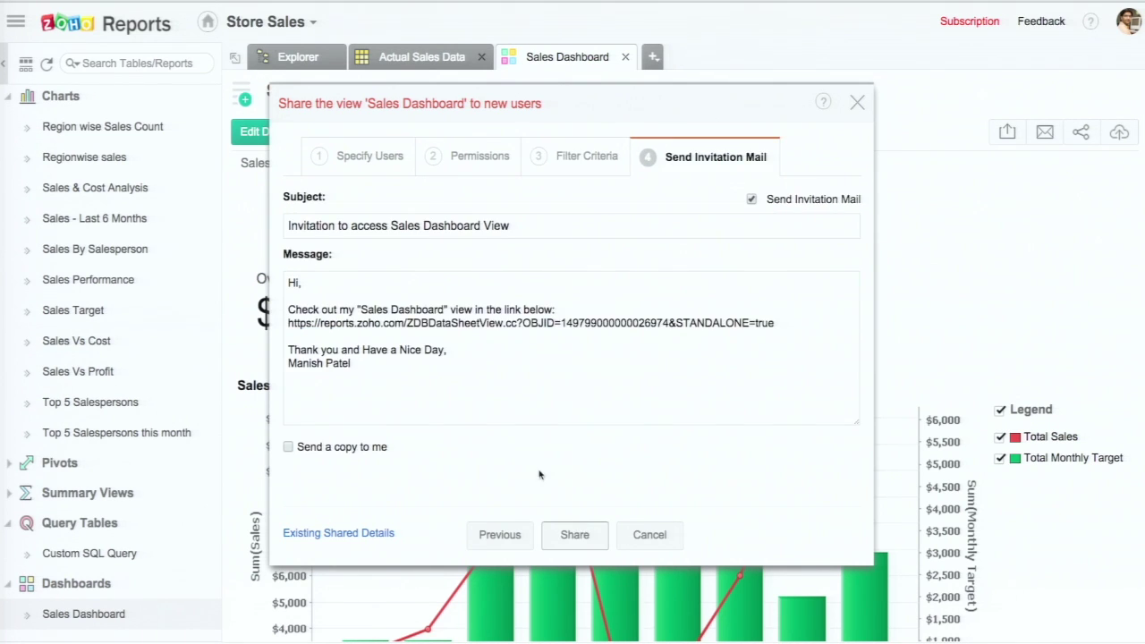
click(575, 534)
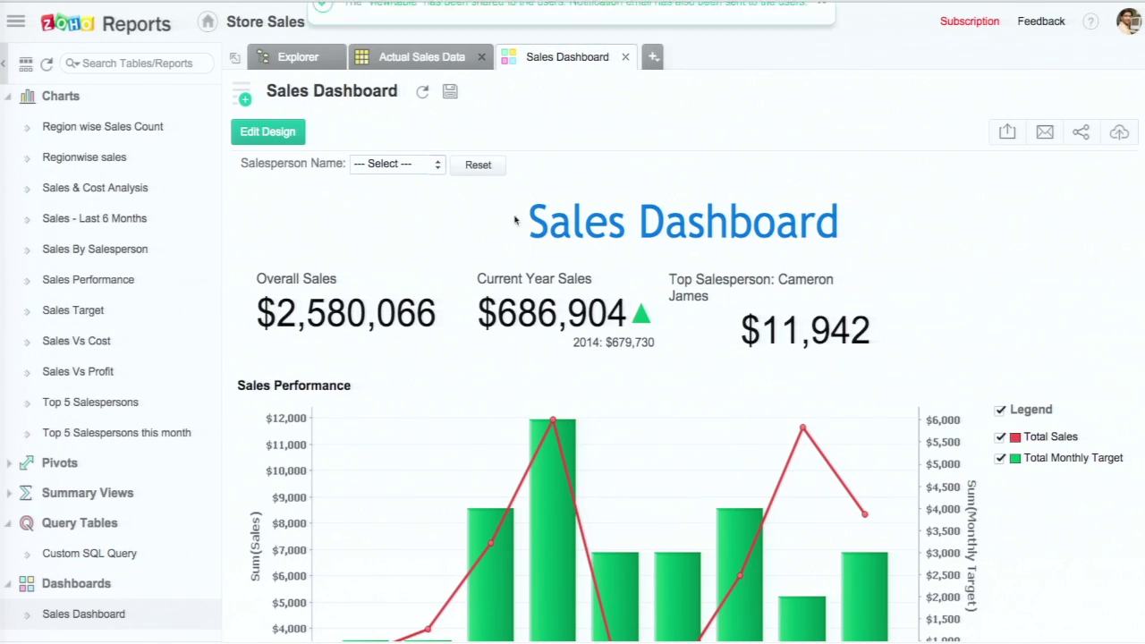
Step: Add the Region column from Actual Sales Data as a user filter on the Sales Dashboard and return to view mode
click(261, 135)
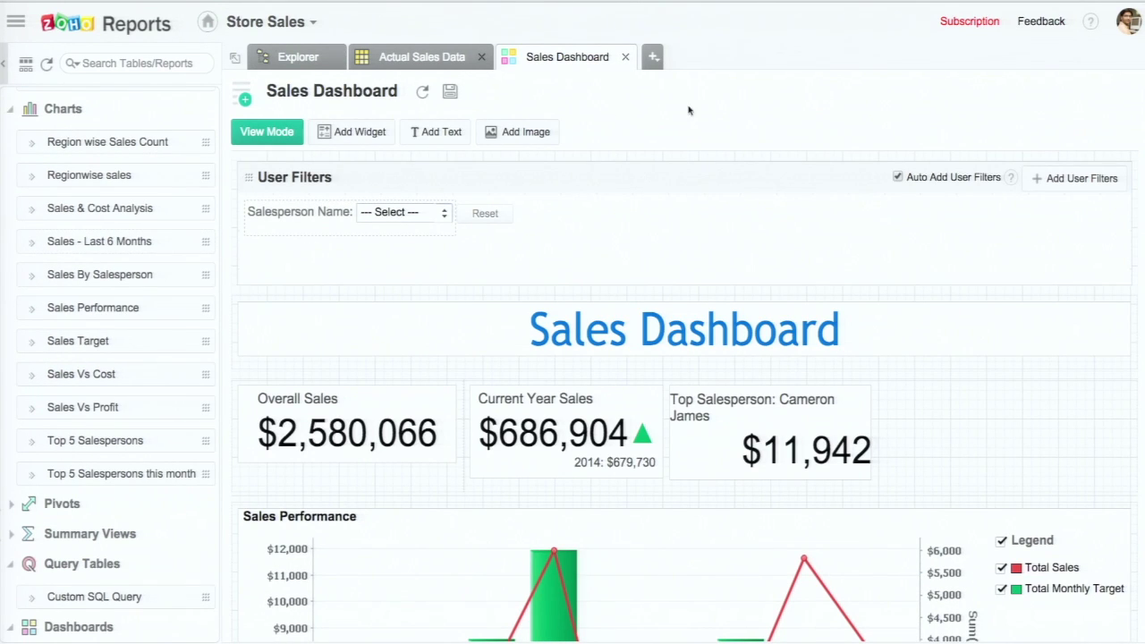
click(1043, 177)
click(1044, 177)
click(1117, 178)
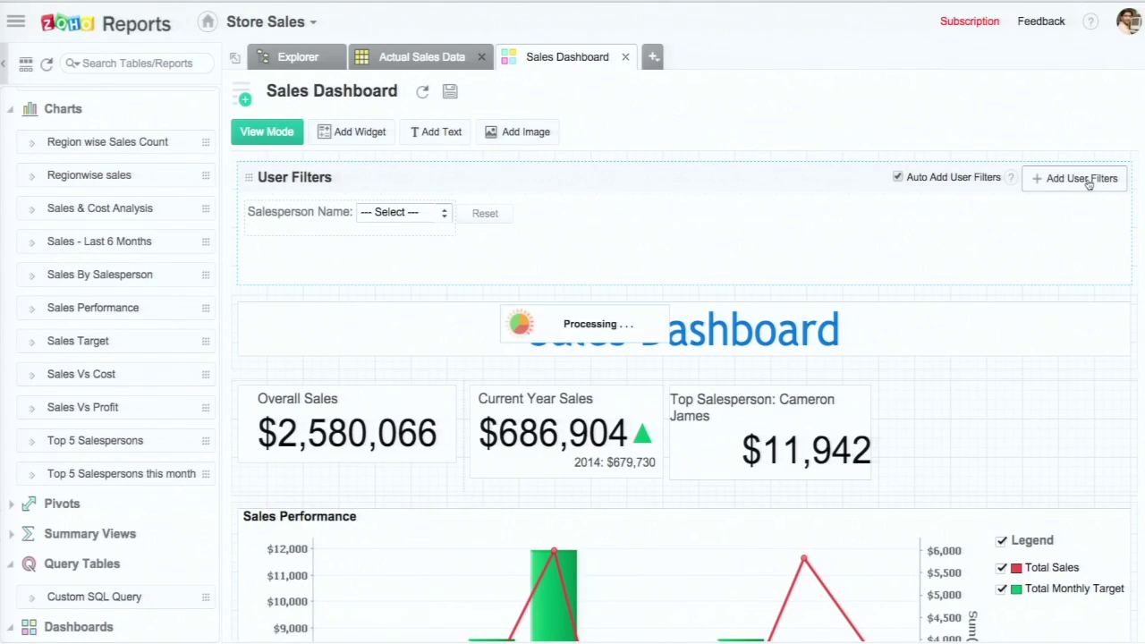
click(24, 303)
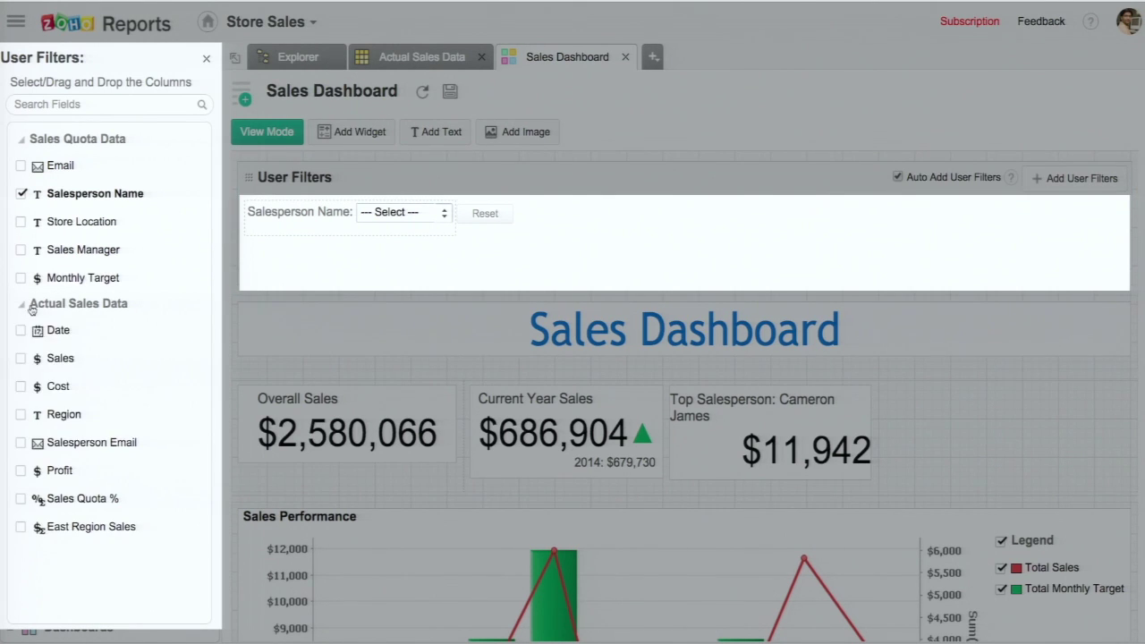
drag(35, 414, 572, 223)
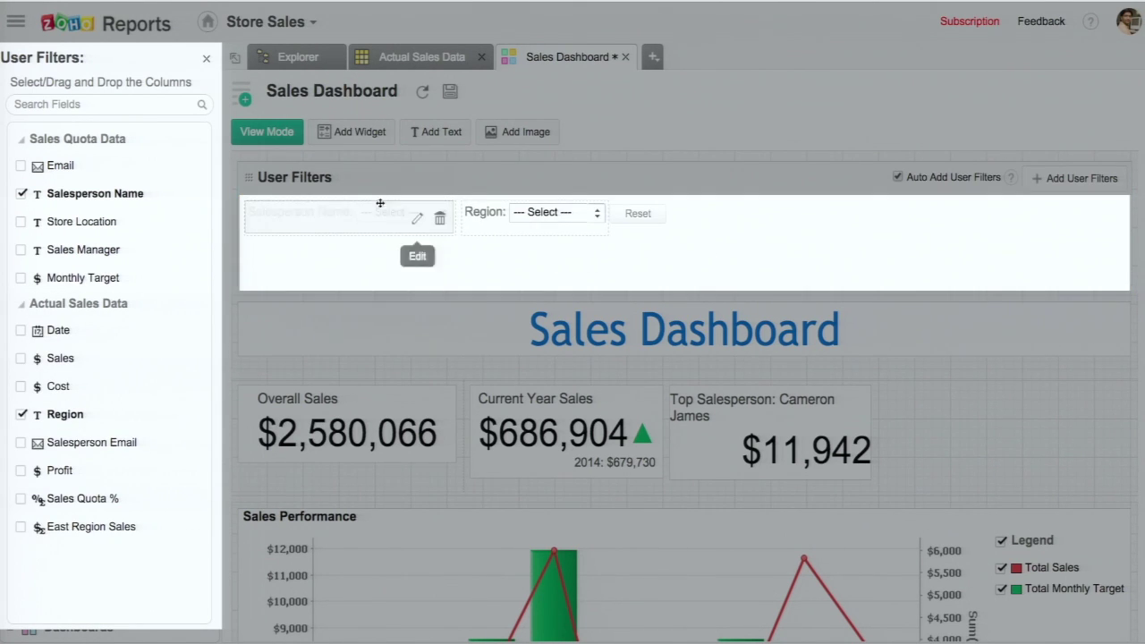
click(206, 58)
click(266, 131)
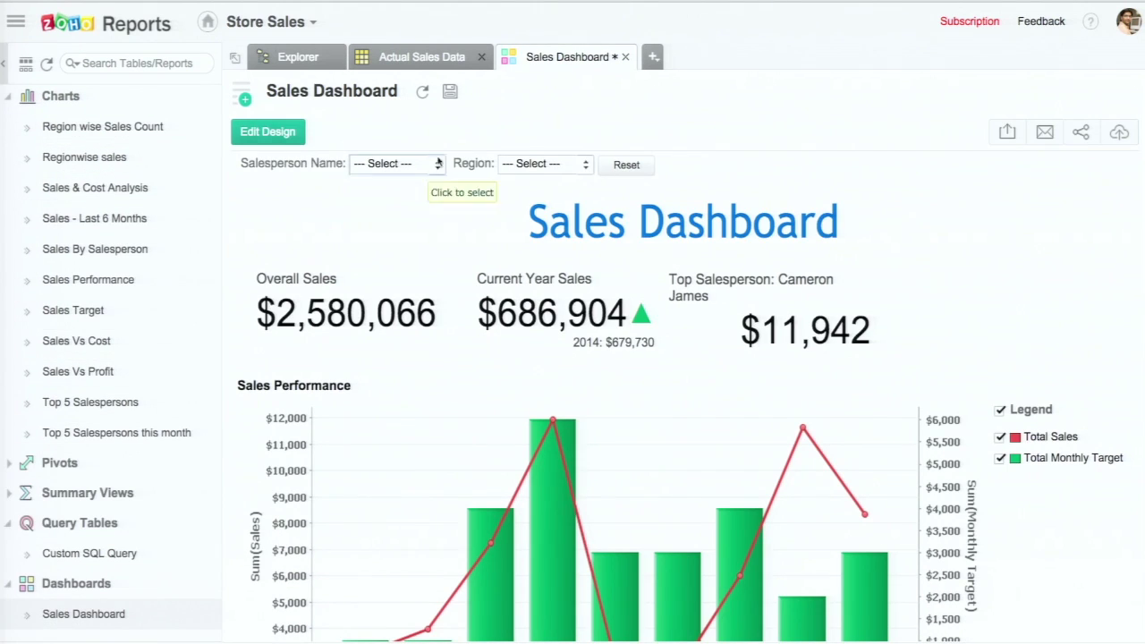
Step: Filter the Sales Dashboard to the West region and look through its charts and Sales Quota table
click(547, 165)
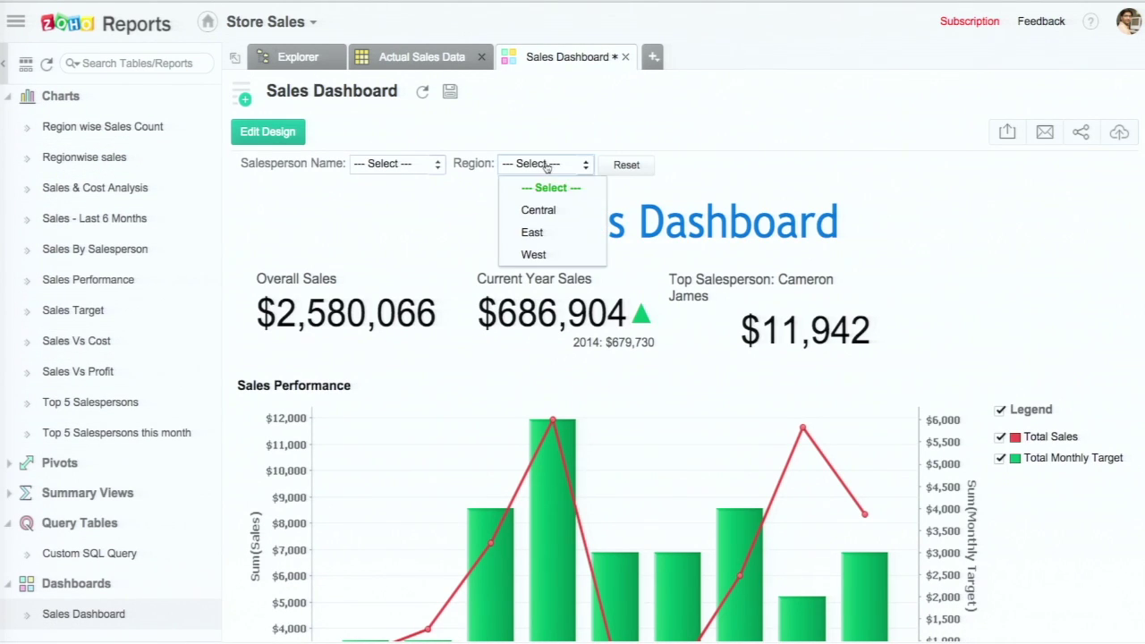
click(541, 255)
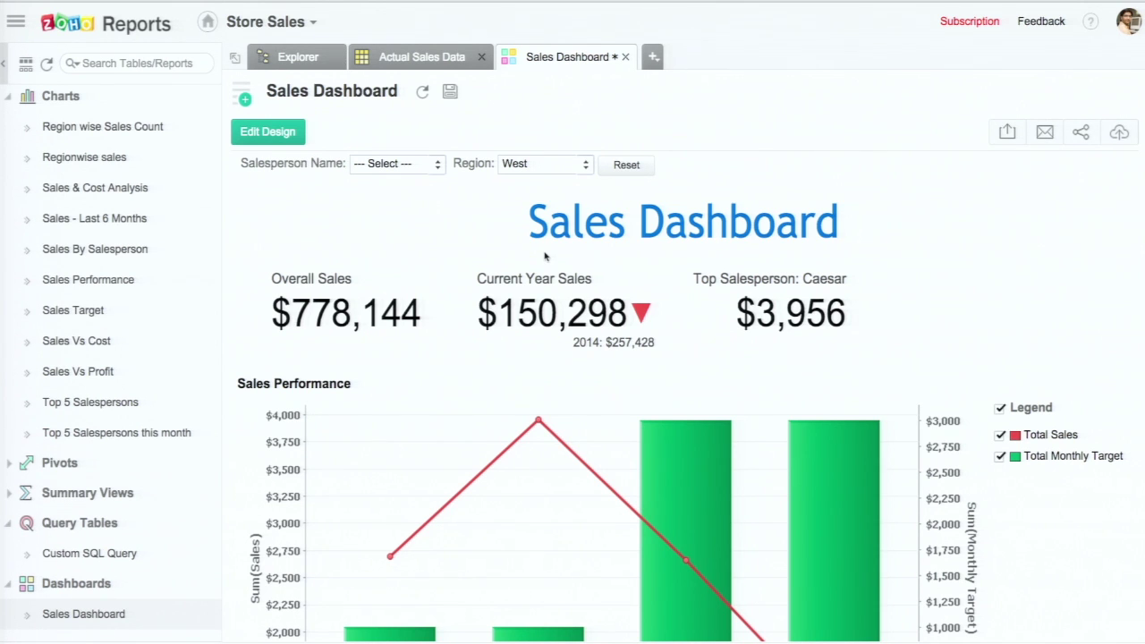
scroll(544, 257, down, 4)
scroll(544, 256, down, 6)
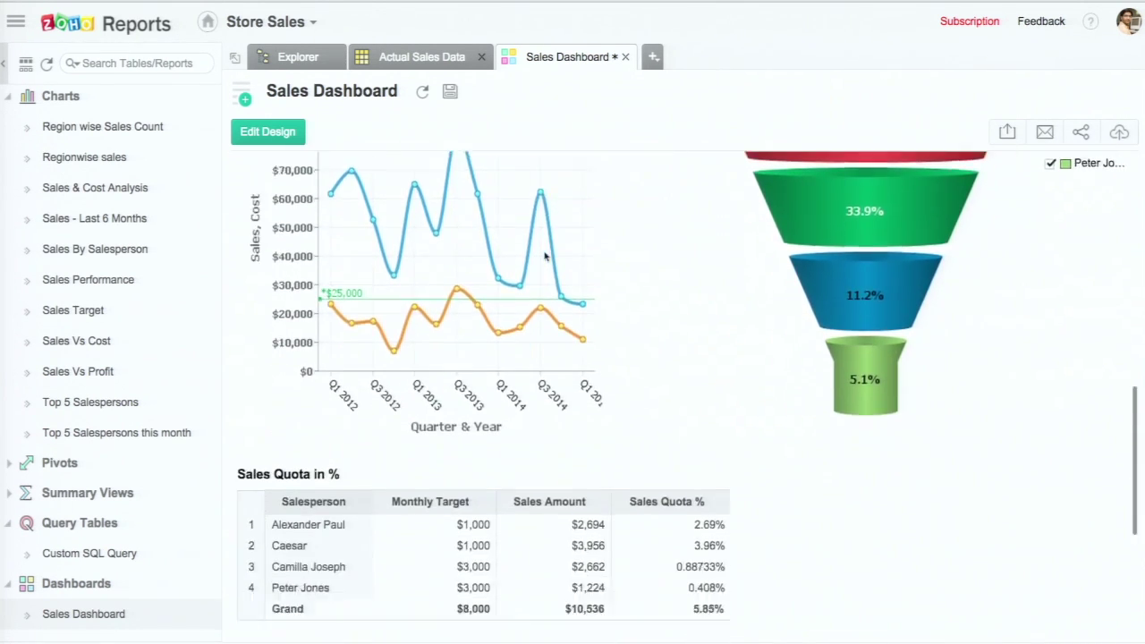
scroll(544, 257, up, 4)
scroll(544, 257, up, 5)
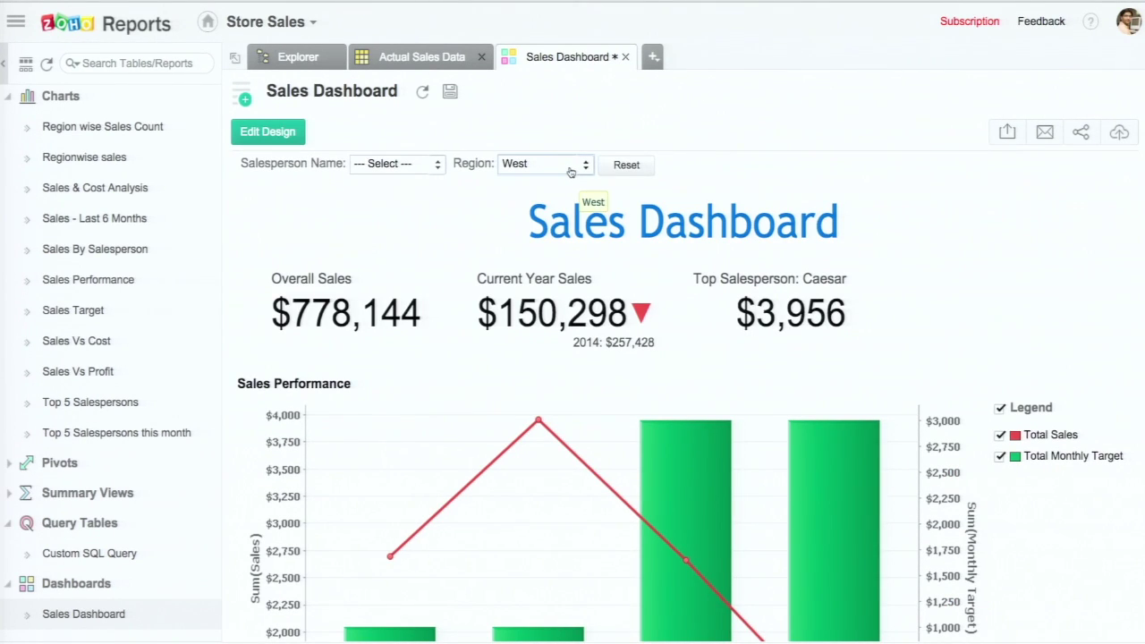
Step: Filter the dashboard to the Central and East regions in turn, and look through the East charts and Sales Quota table
click(571, 164)
click(553, 207)
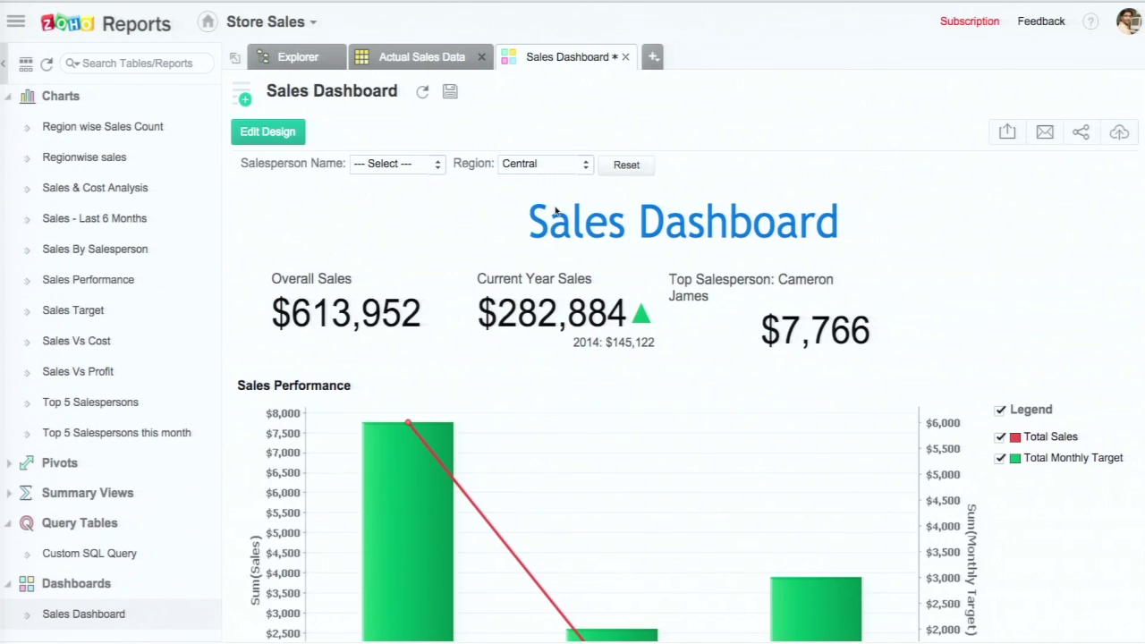
click(566, 164)
click(536, 231)
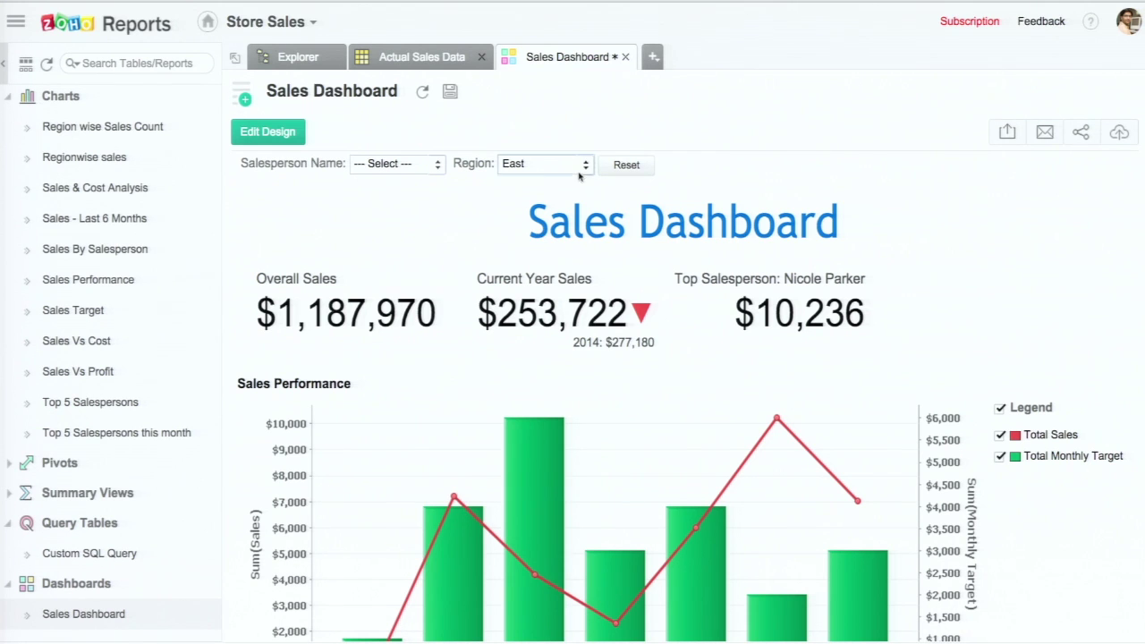
scroll(754, 240, down, 6)
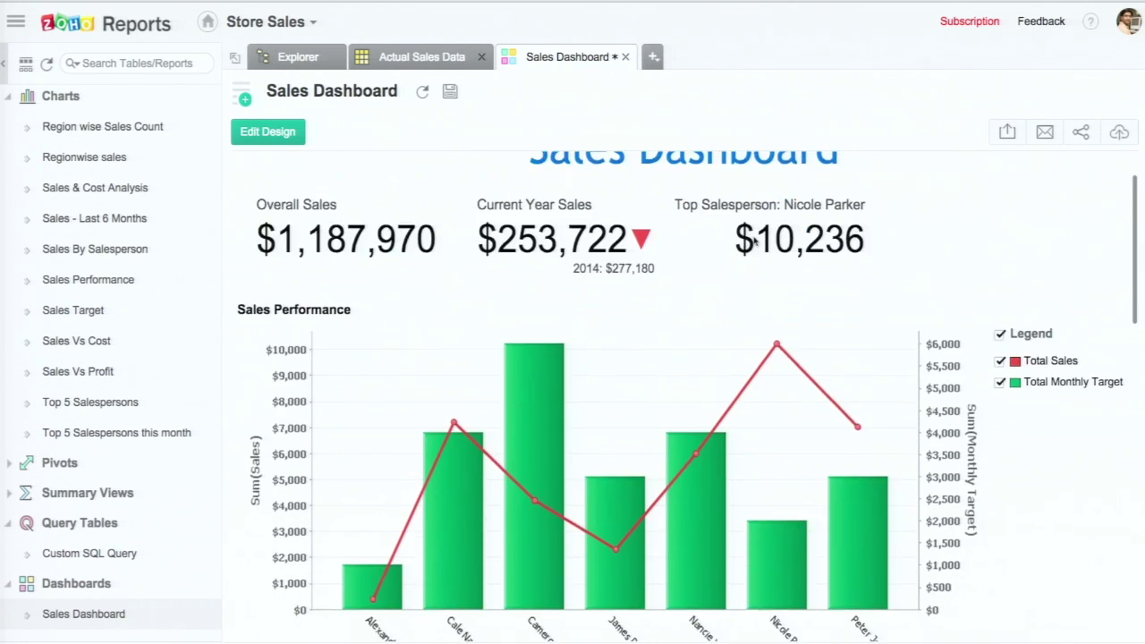
scroll(769, 405, down, 3)
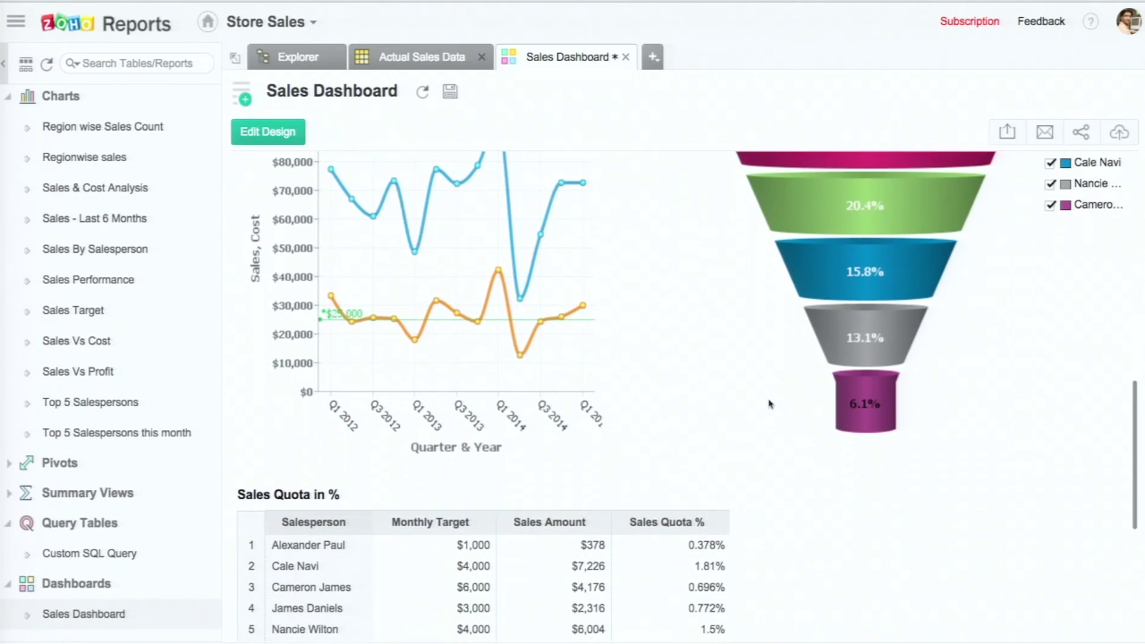